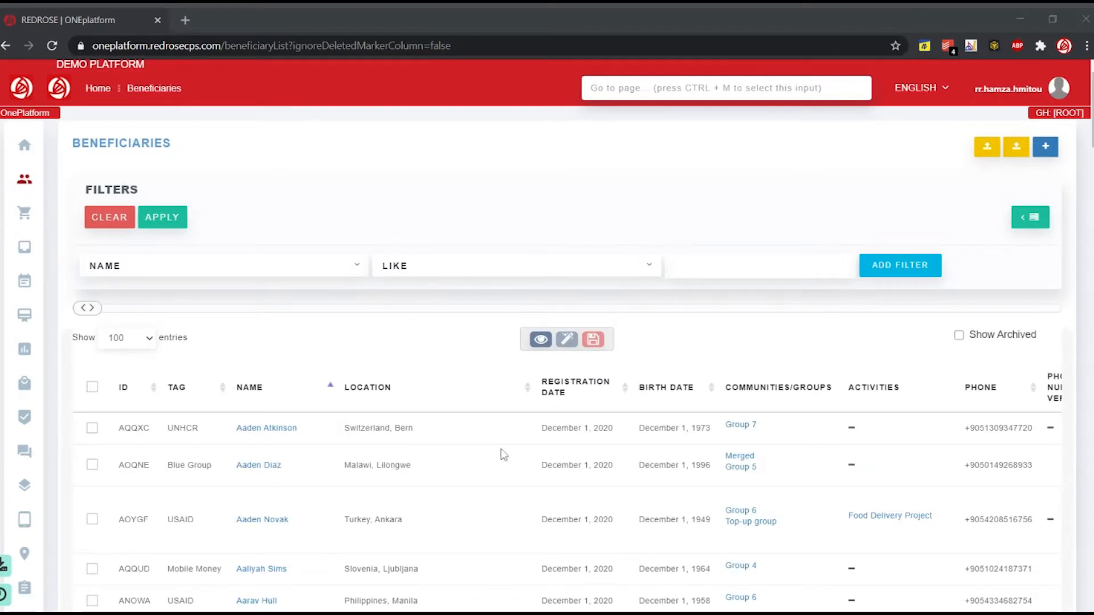
# - Filter the beneficiary list with an ID LIKE condition using the first listed beneficiary's ID
pyautogui.scroll(-1, 197, 442)
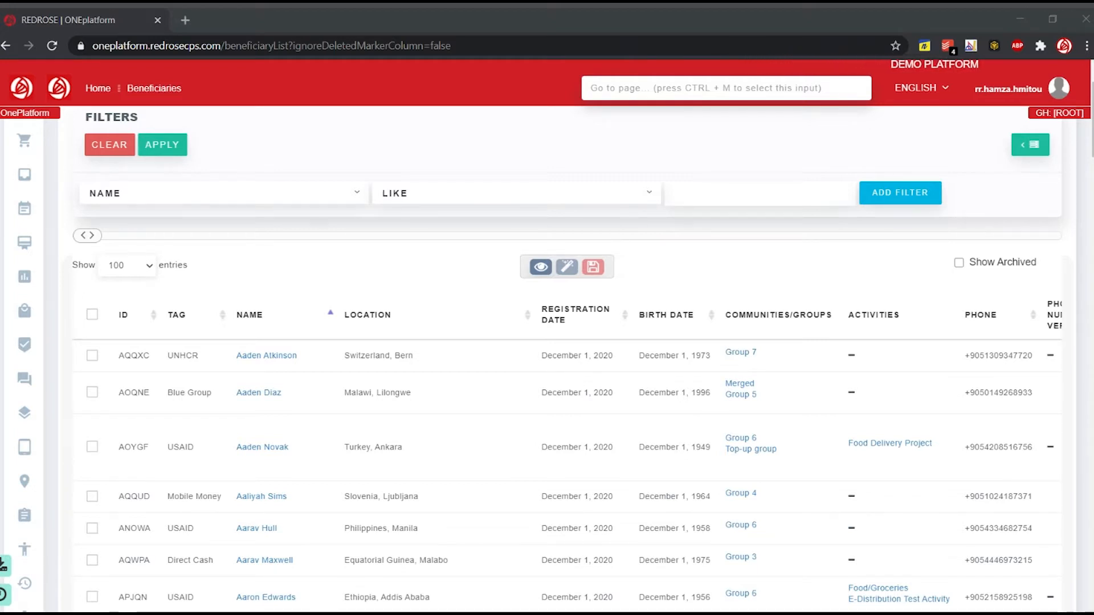
pyautogui.doubleClick(134, 355)
pyautogui.hotkey('ctrl', 'c')
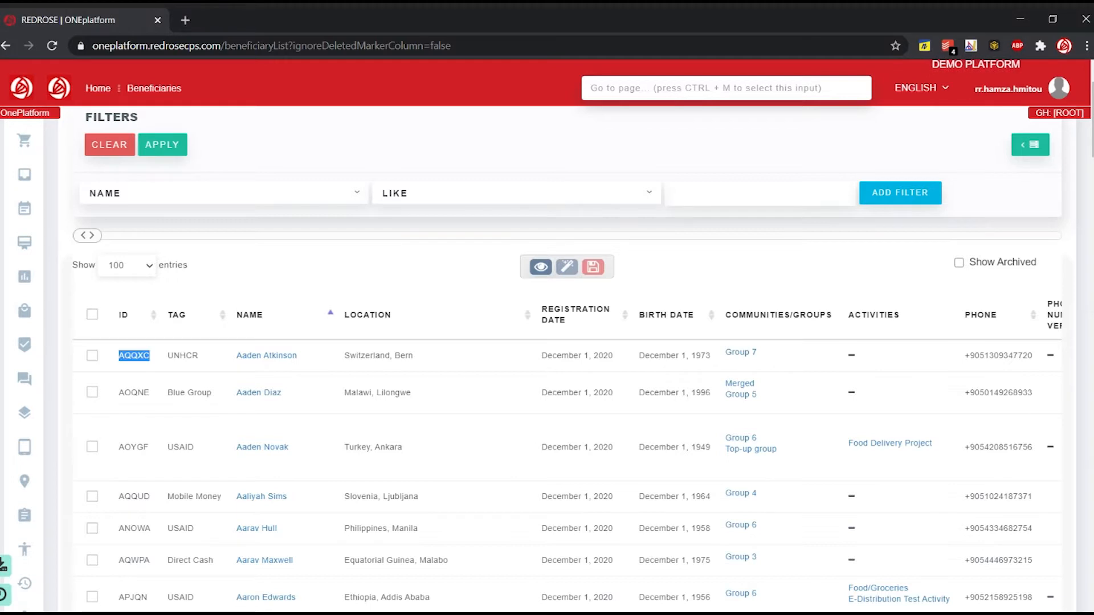
pyautogui.click(317, 205)
pyautogui.click(262, 274)
pyautogui.click(741, 194)
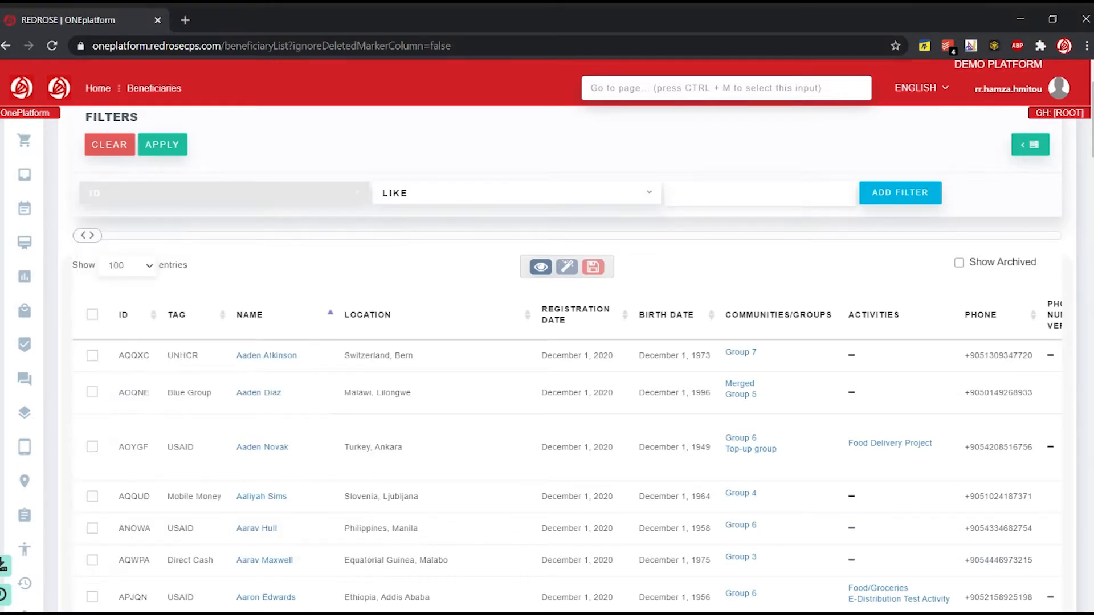
pyautogui.hotkey('ctrl', 'v')
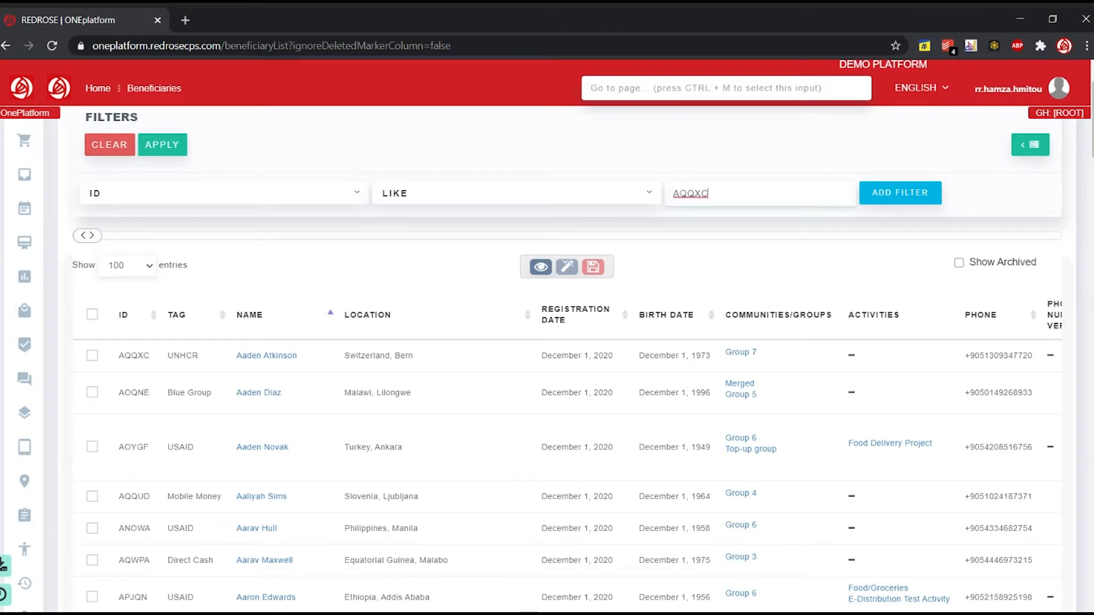
pyautogui.click(910, 196)
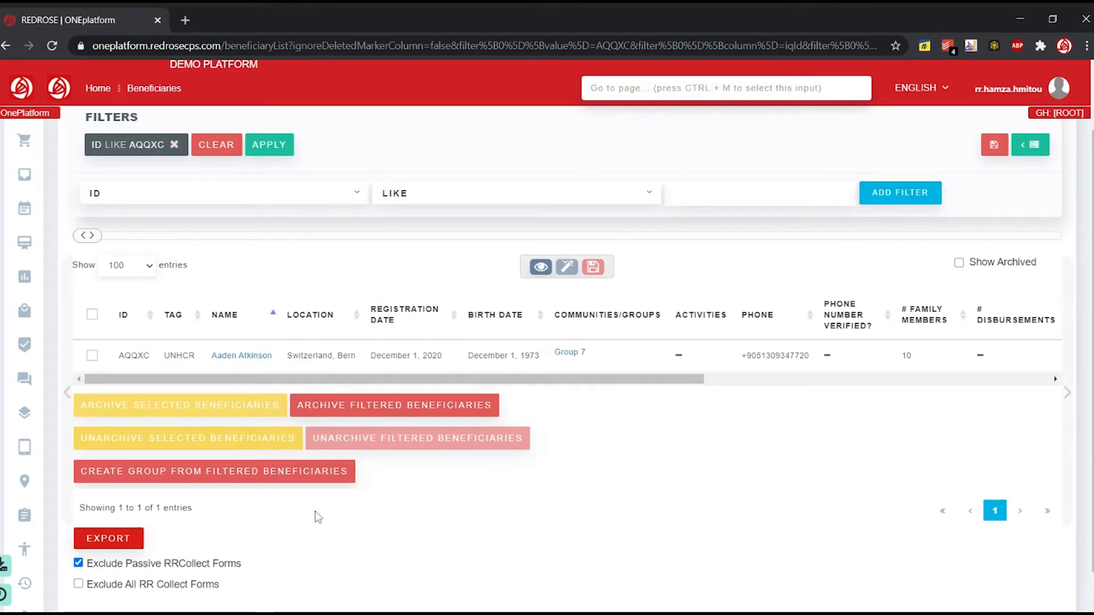
# - Export the filtered beneficiary for internal use and download the newest result file without anonymization
pyautogui.click(108, 538)
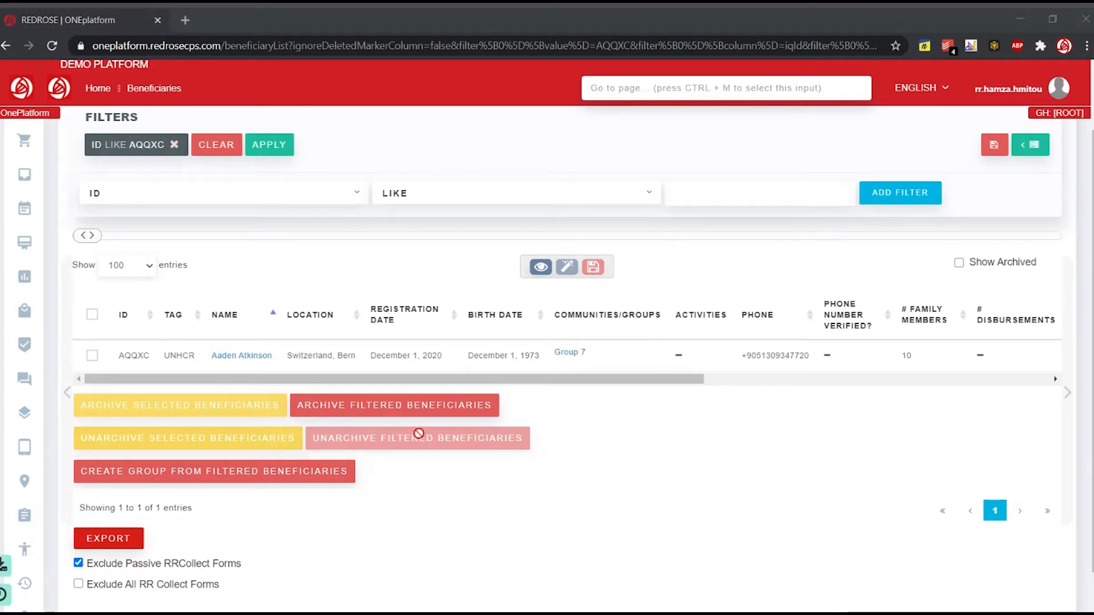
pyautogui.click(114, 541)
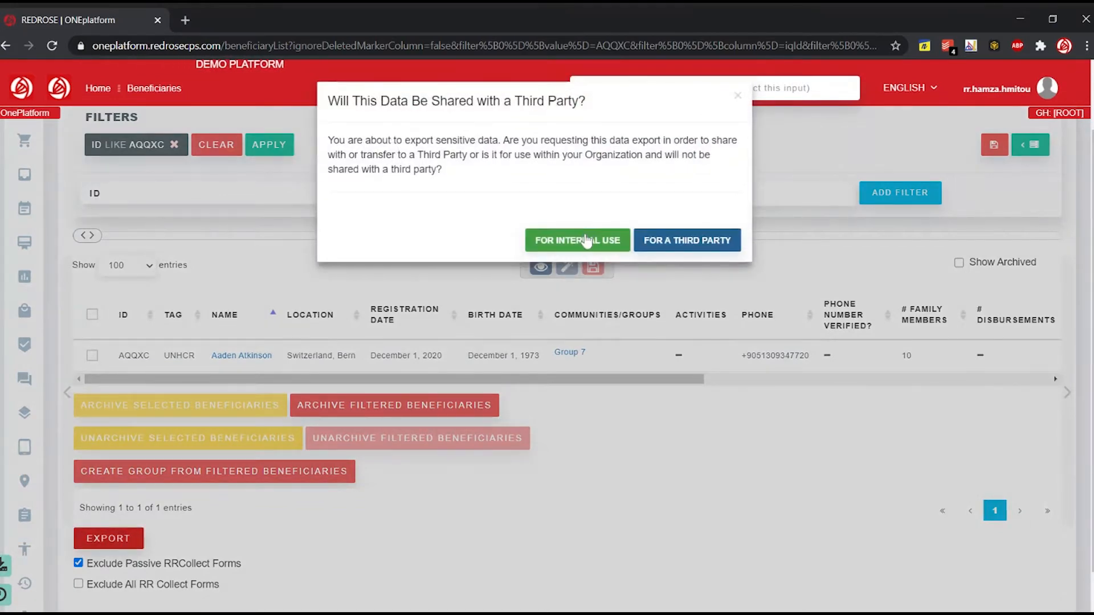
pyautogui.click(587, 238)
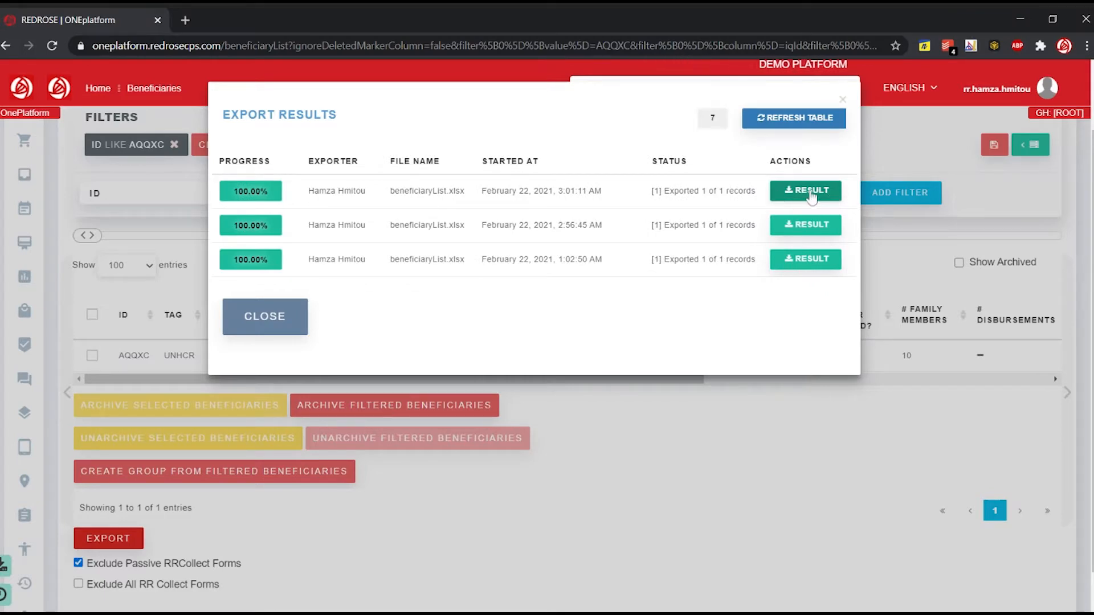
pyautogui.click(811, 193)
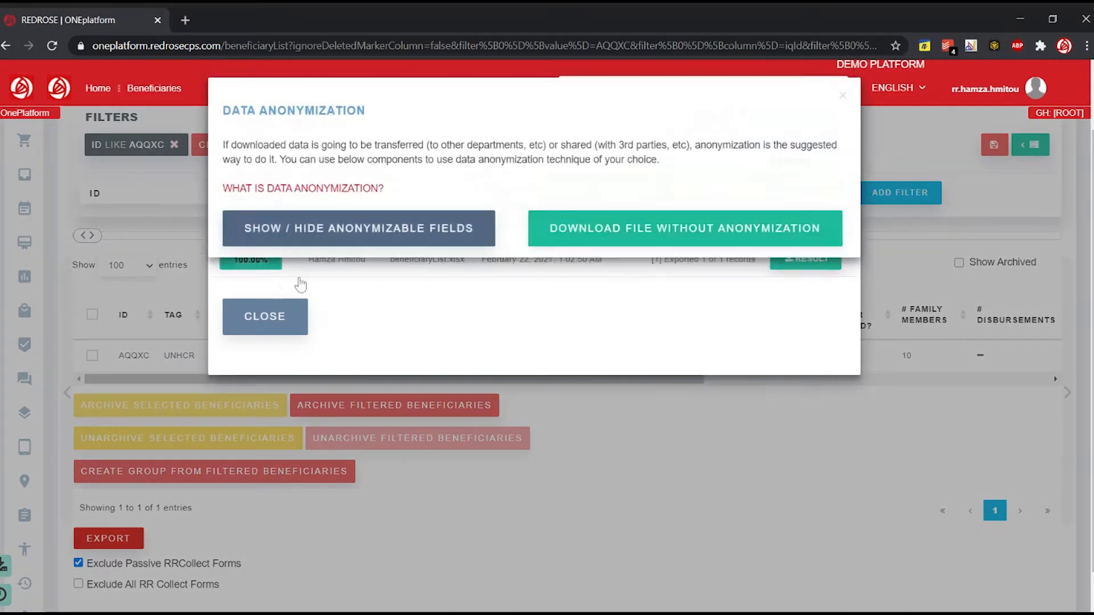
pyautogui.click(645, 232)
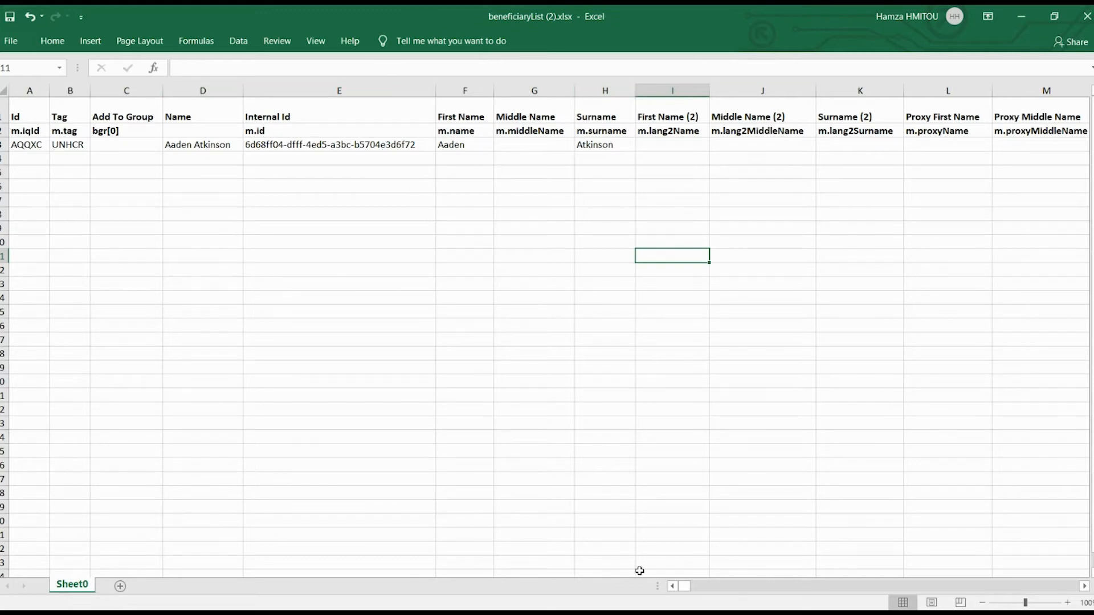
# - In Excel, examine the Name, First Name and Surname headers and their field codes in beneficiaryList (2).xlsx
pyautogui.moveTo(689, 591)
pyautogui.mouseDown()
pyautogui.moveTo(706, 592)
pyautogui.moveTo(683, 588)
pyautogui.mouseUp()
pyautogui.click(205, 117)
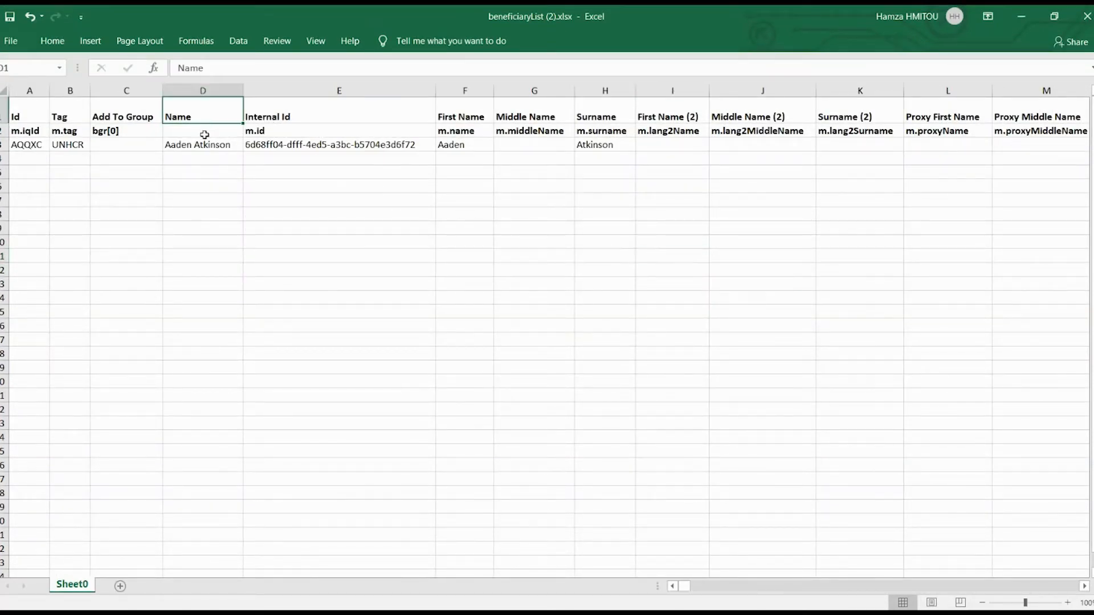
pyautogui.click(206, 131)
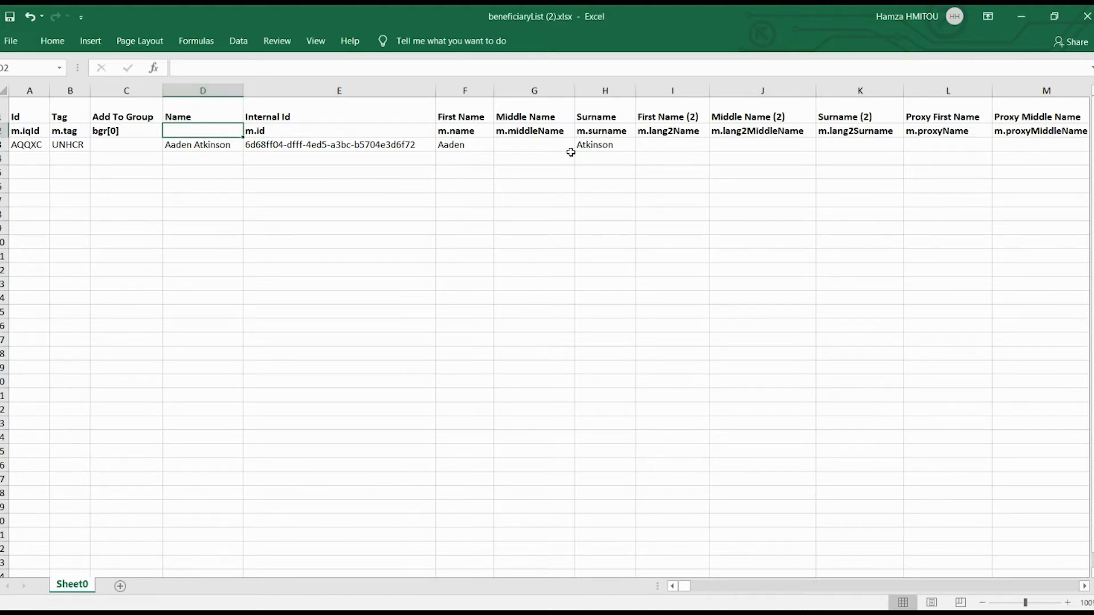
pyautogui.click(471, 117)
pyautogui.click(605, 117)
pyautogui.click(604, 131)
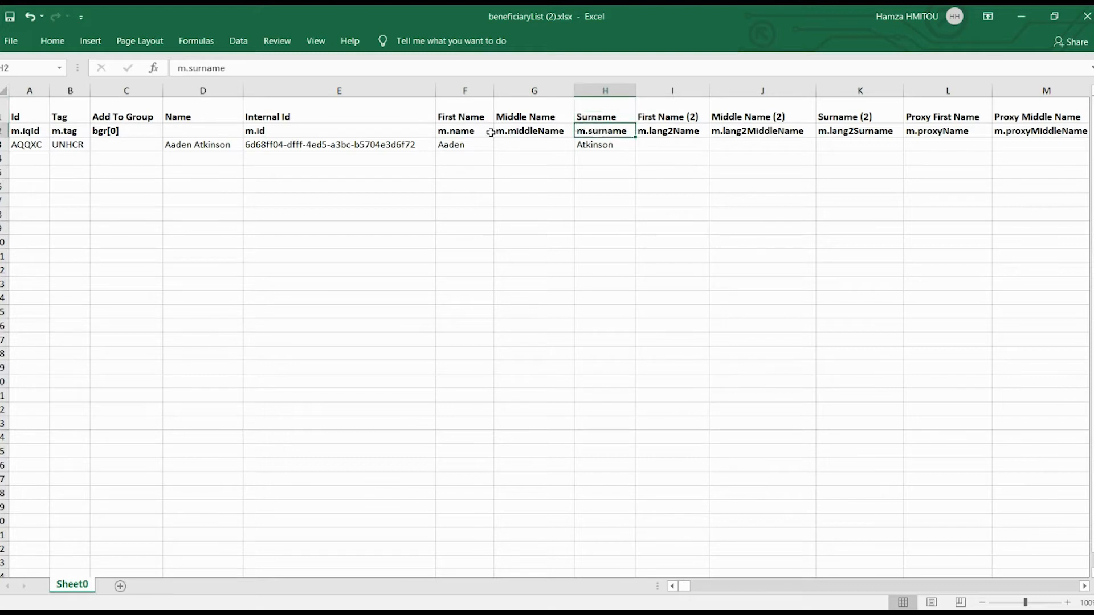
pyautogui.click(476, 132)
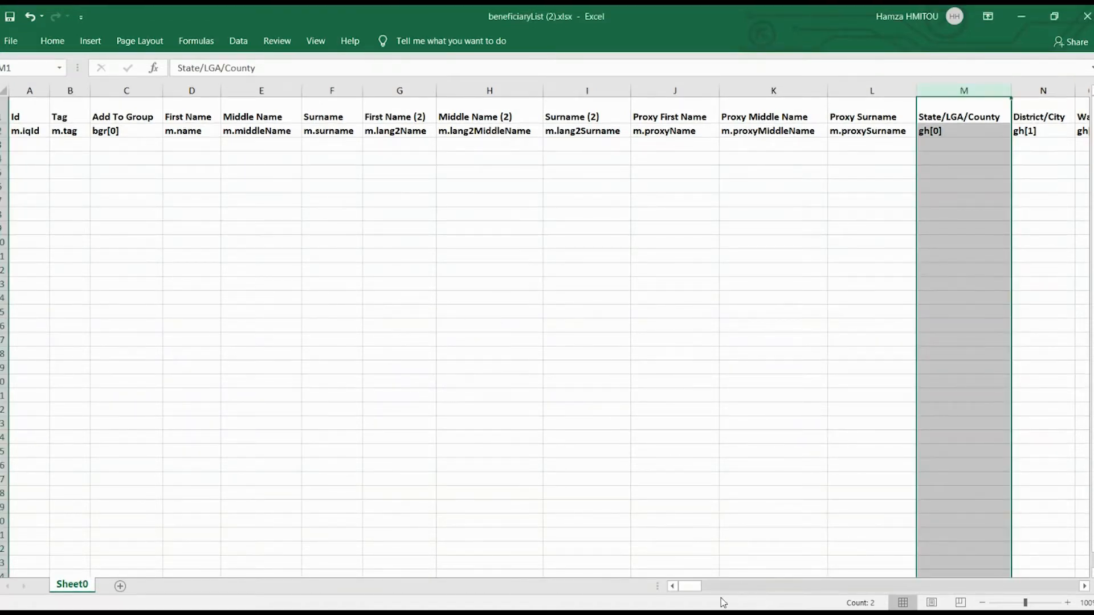
# - Enter the first beneficiary's first name in D3 and surname in F3
pyautogui.moveTo(694, 590); pyautogui.dragTo(667, 591)
pyautogui.click(176, 145)
pyautogui.click(324, 145)
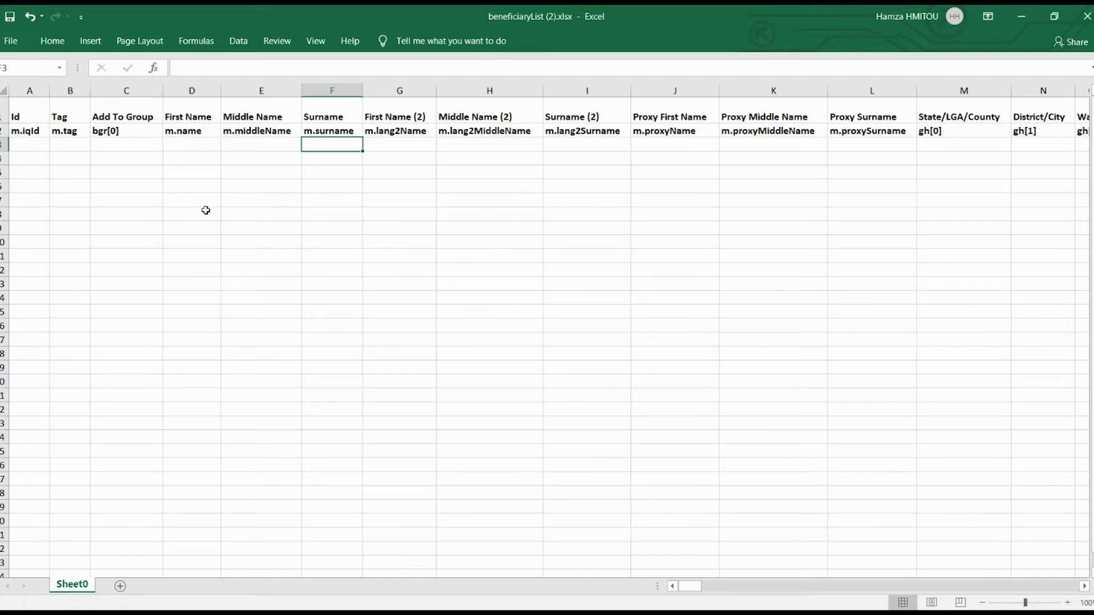
pyautogui.click(191, 144)
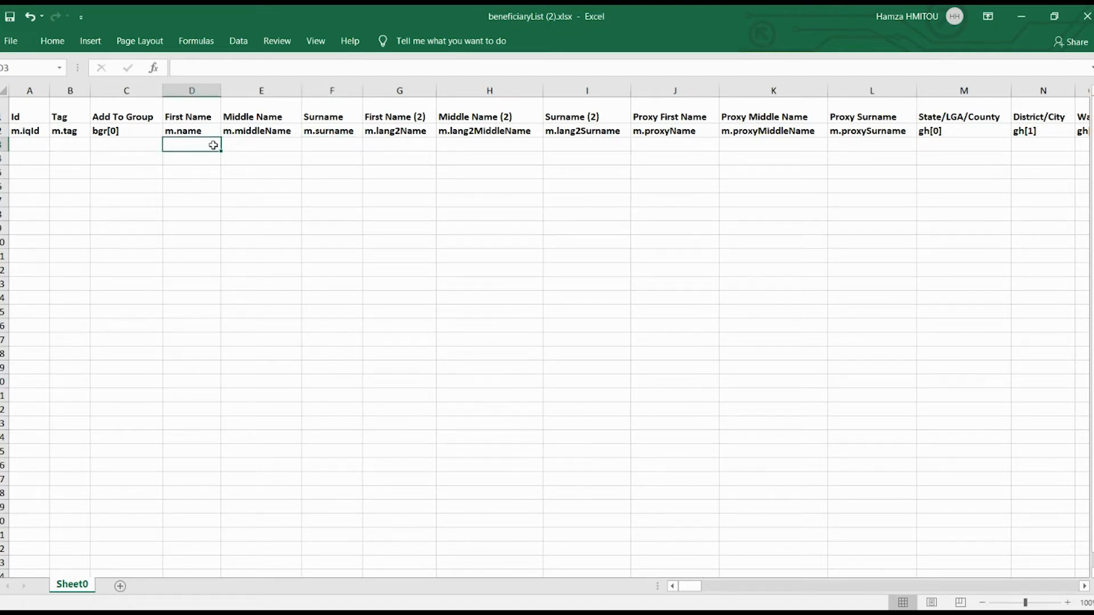
pyautogui.write('J')
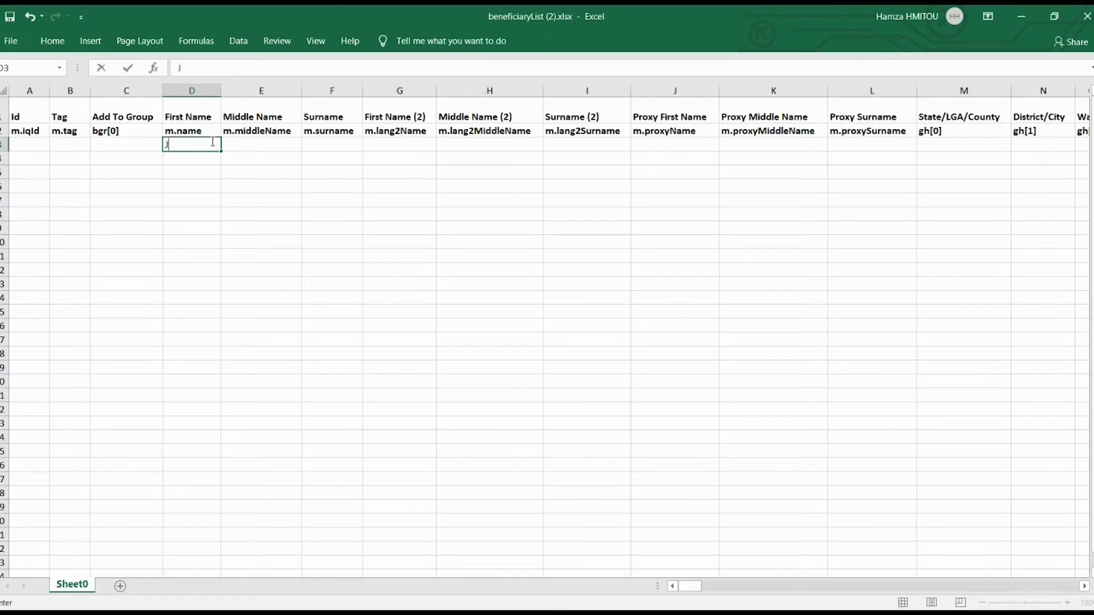
pyautogui.write('ohn')
pyautogui.click(332, 143)
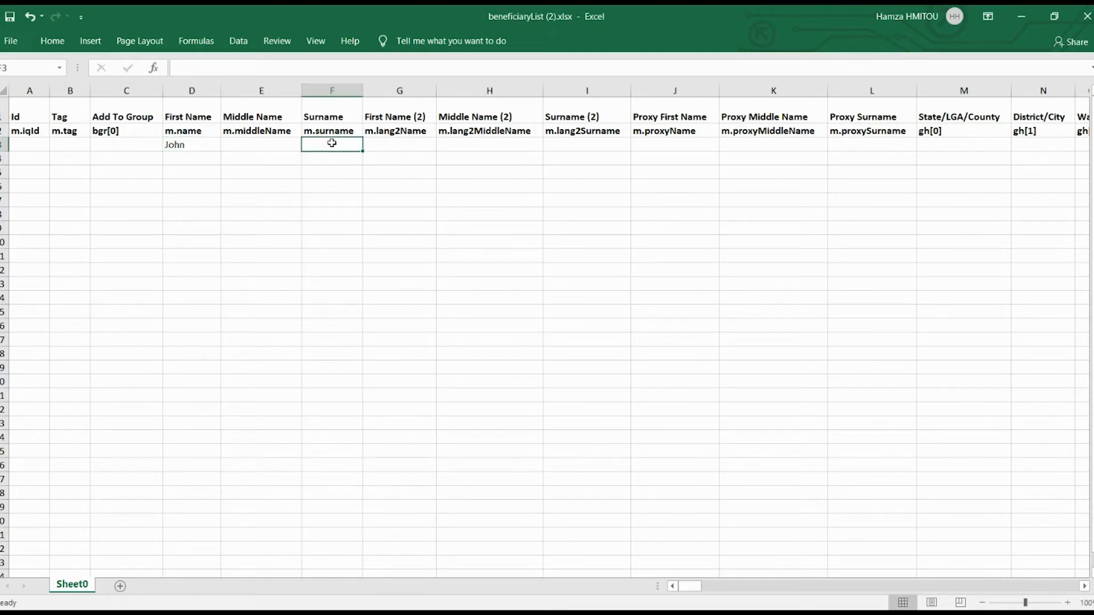
pyautogui.write('Doe')
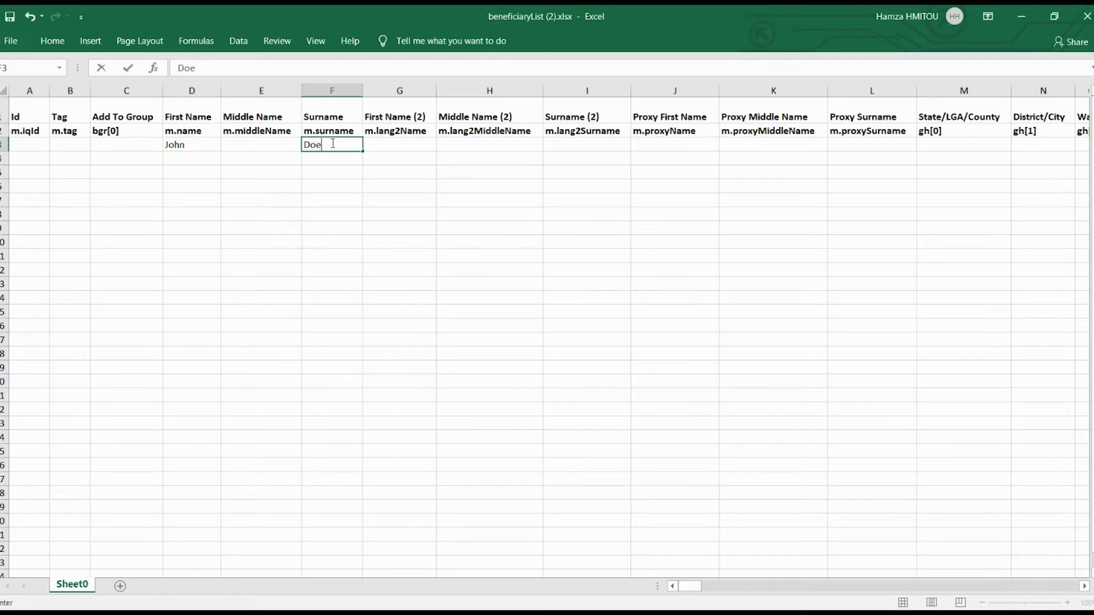
# - Enter the second beneficiary's first name in D4 and surname in F4
pyautogui.click(171, 158)
pyautogui.write('Jane')
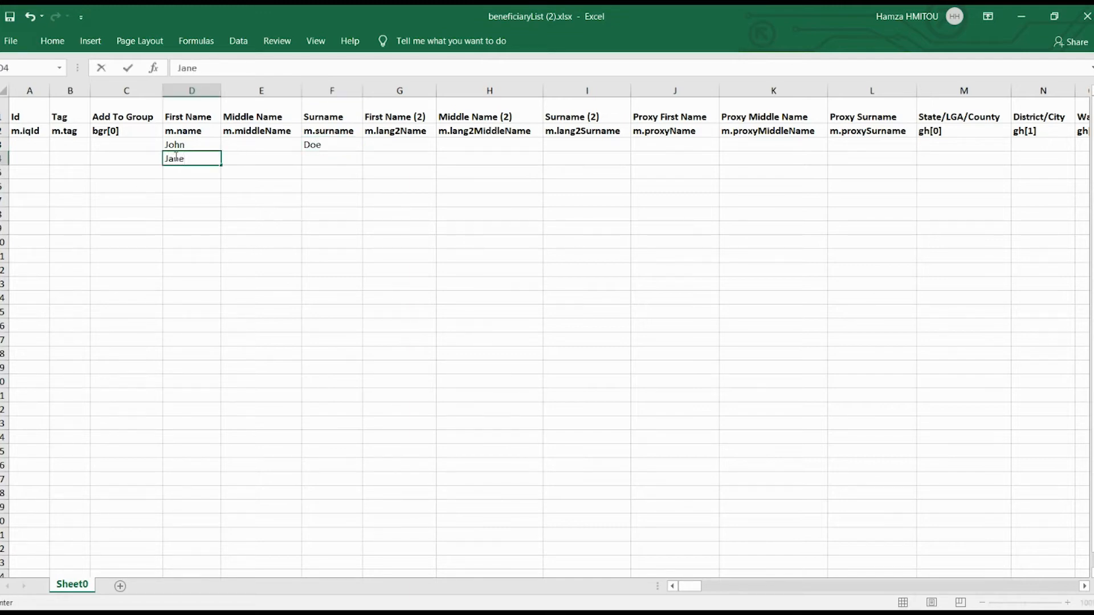
pyautogui.click(329, 158)
pyautogui.write('Smith')
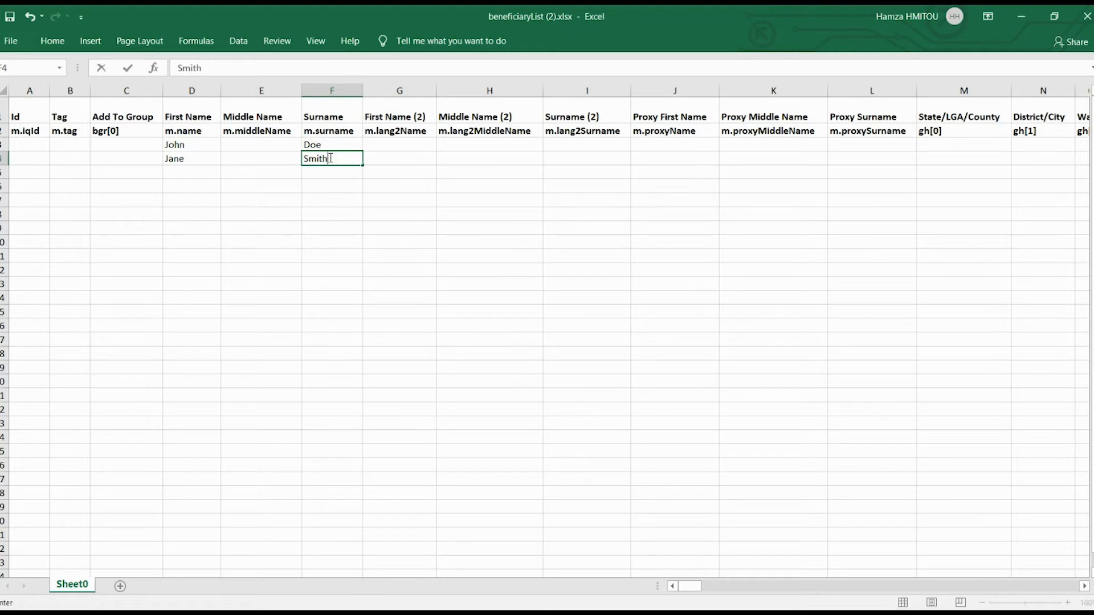
# - Enter the third beneficiary's first name in D5 and surname in F5
pyautogui.click(185, 169)
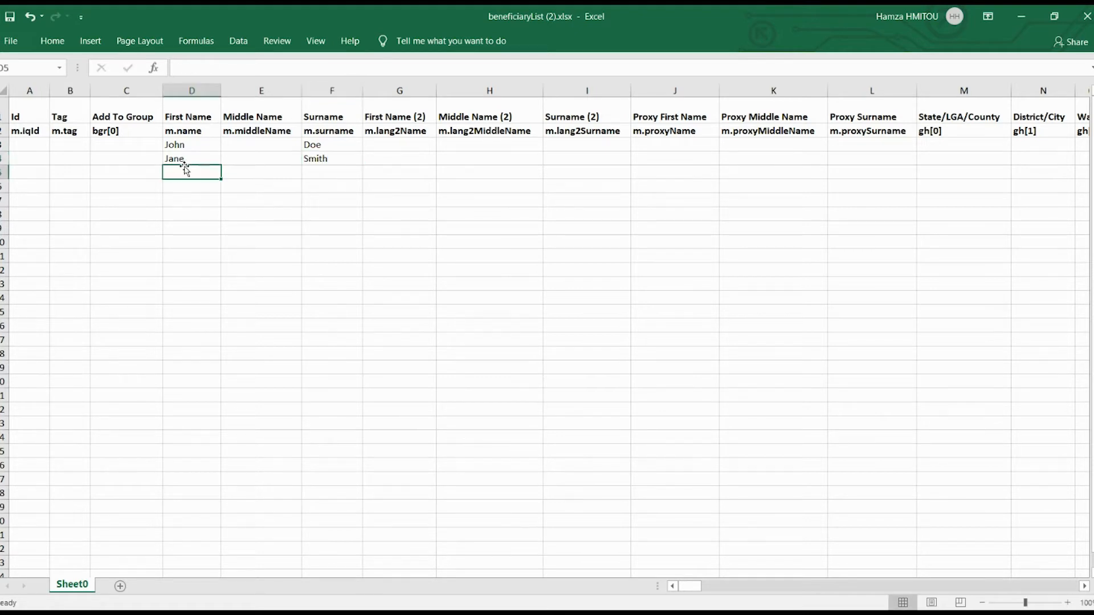
pyautogui.write('Te')
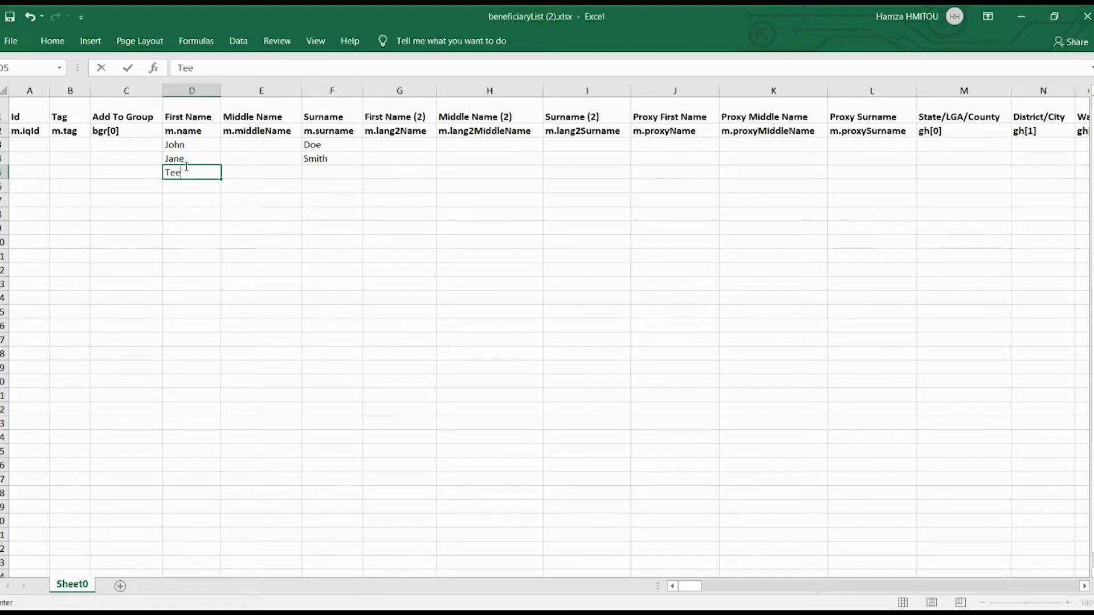
pyautogui.write('ddy')
pyautogui.click(329, 170)
pyautogui.write('Ro')
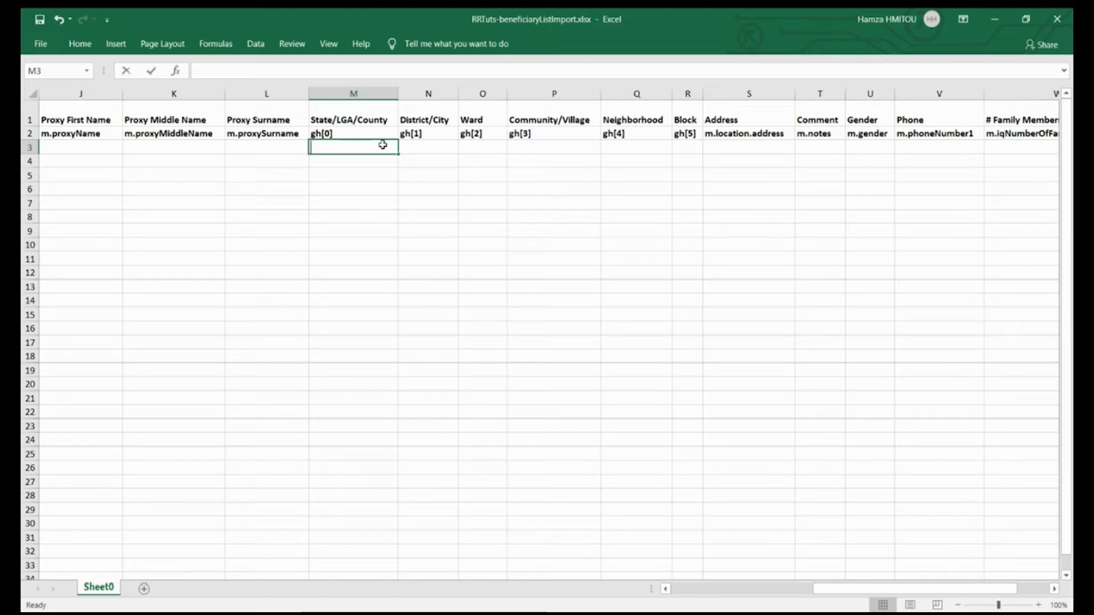
# - Fill the State/LGA/County cells M3 to M5 with Nigeria for all three beneficiaries
pyautogui.write('Nigeria')
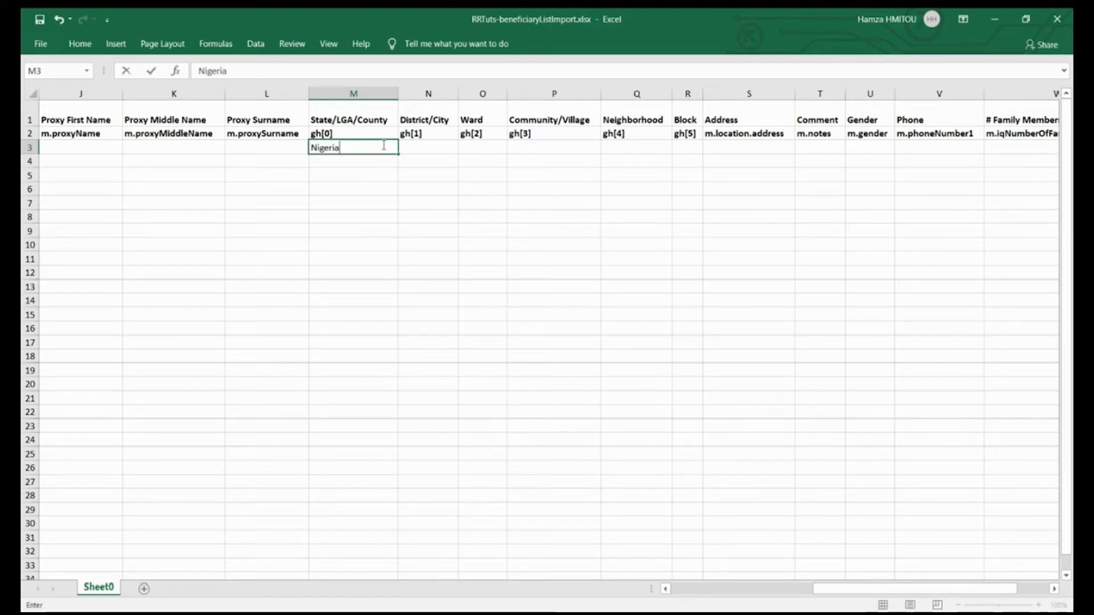
pyautogui.press('Return')
pyautogui.write('Nige')
pyautogui.press('Return')
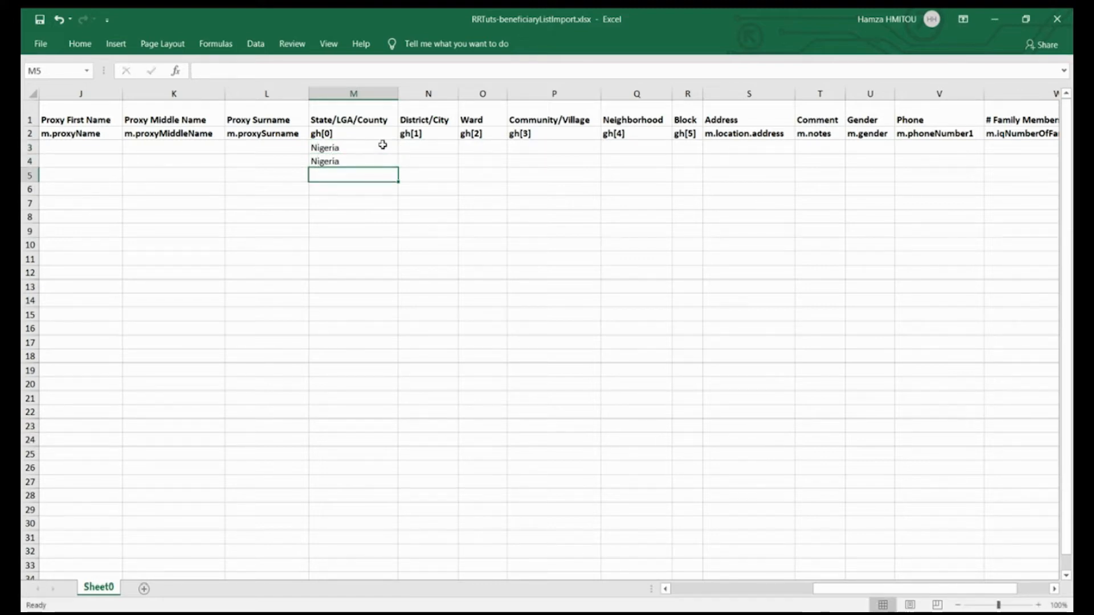
pyautogui.write('Niger')
pyautogui.press('Return')
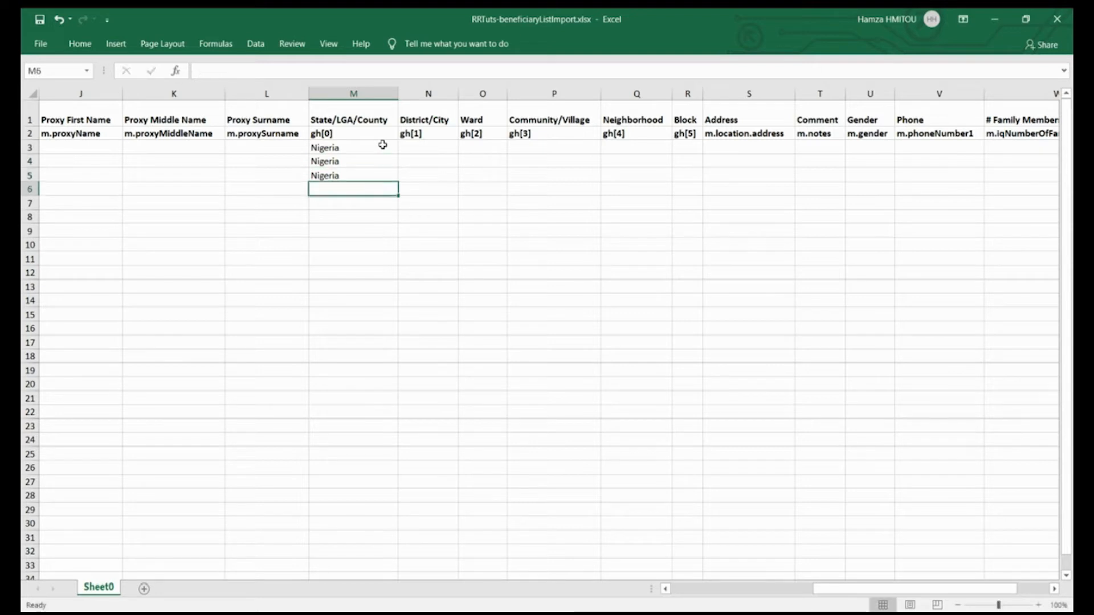
# - Fill the District/City column with Adamawa in N3 and Borno in N4 and N5
pyautogui.click(413, 151)
pyautogui.write('Adamawa')
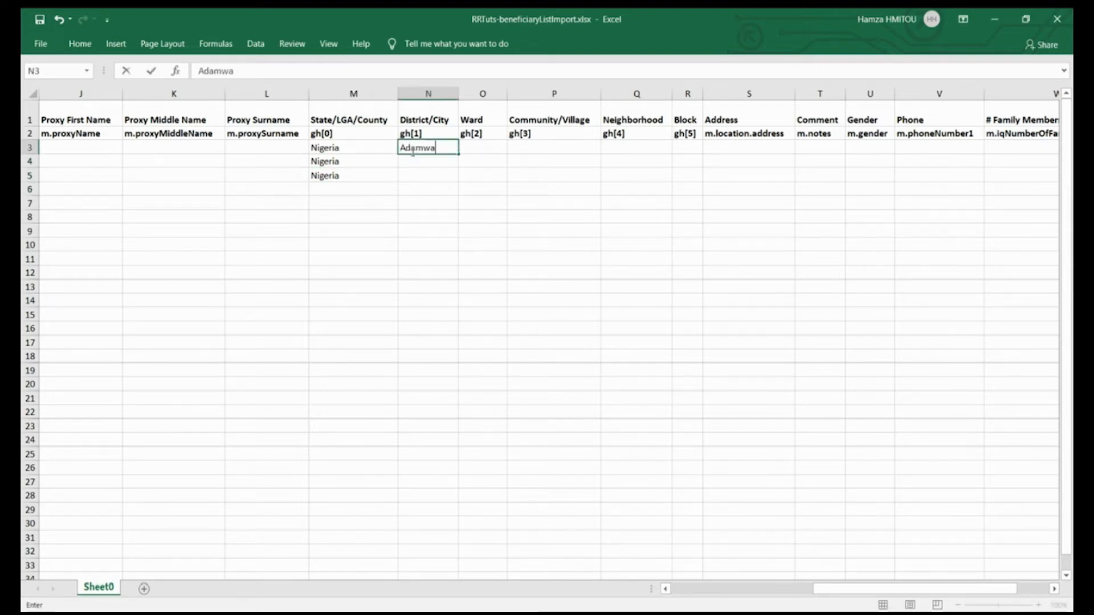
pyautogui.press('BackSpace')
pyautogui.press('BackSpace')
pyautogui.write('awa')
pyautogui.press('Return')
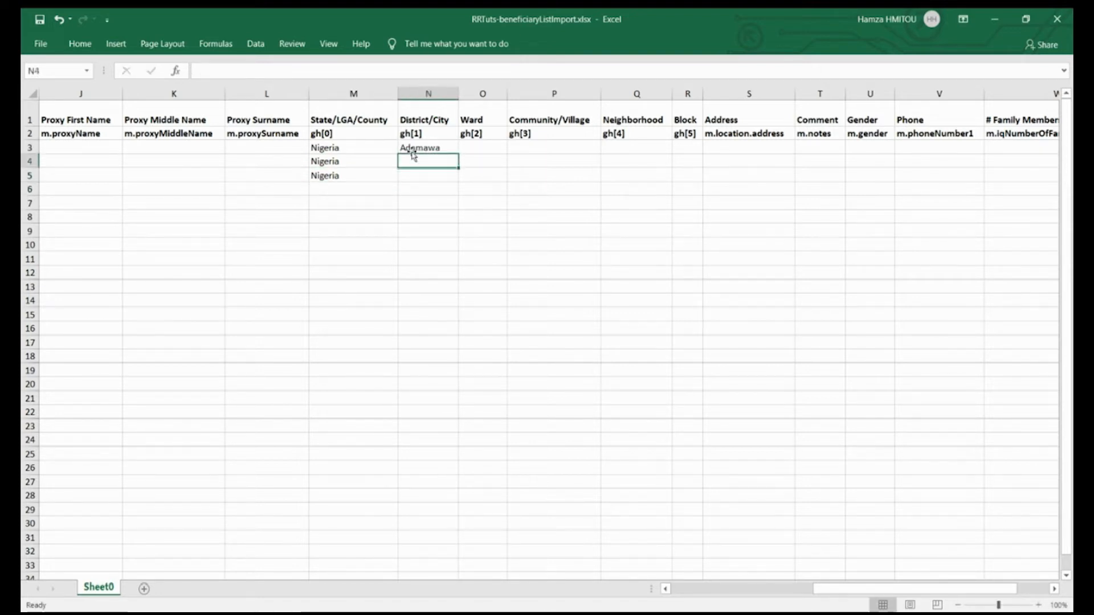
pyautogui.write('Bornio')
pyautogui.press('BackSpace')
pyautogui.press('BackSpace')
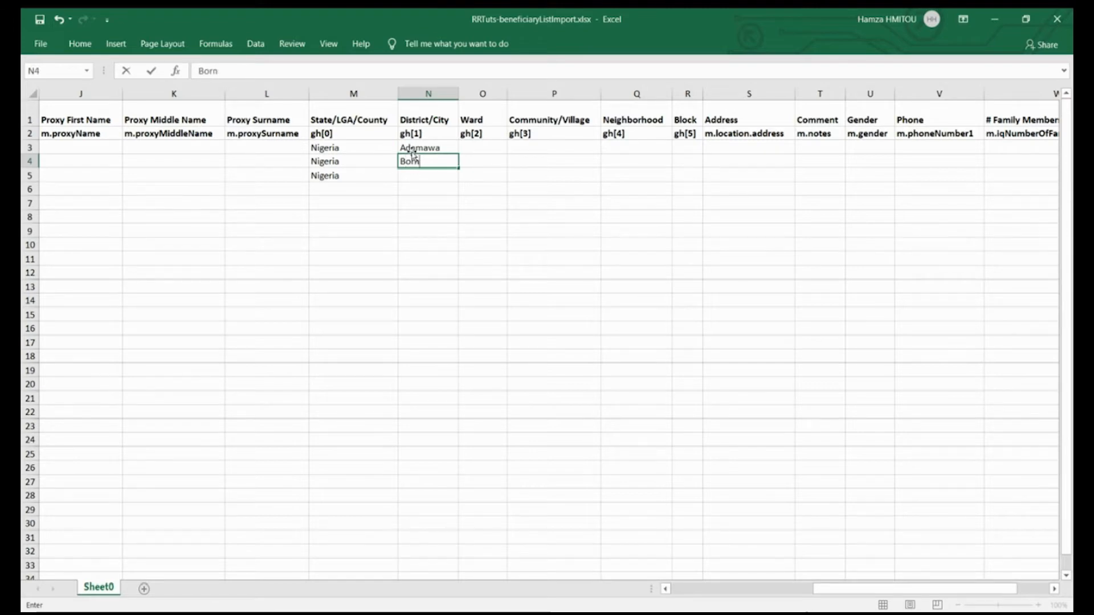
pyautogui.press('Return')
pyautogui.write('Borno')
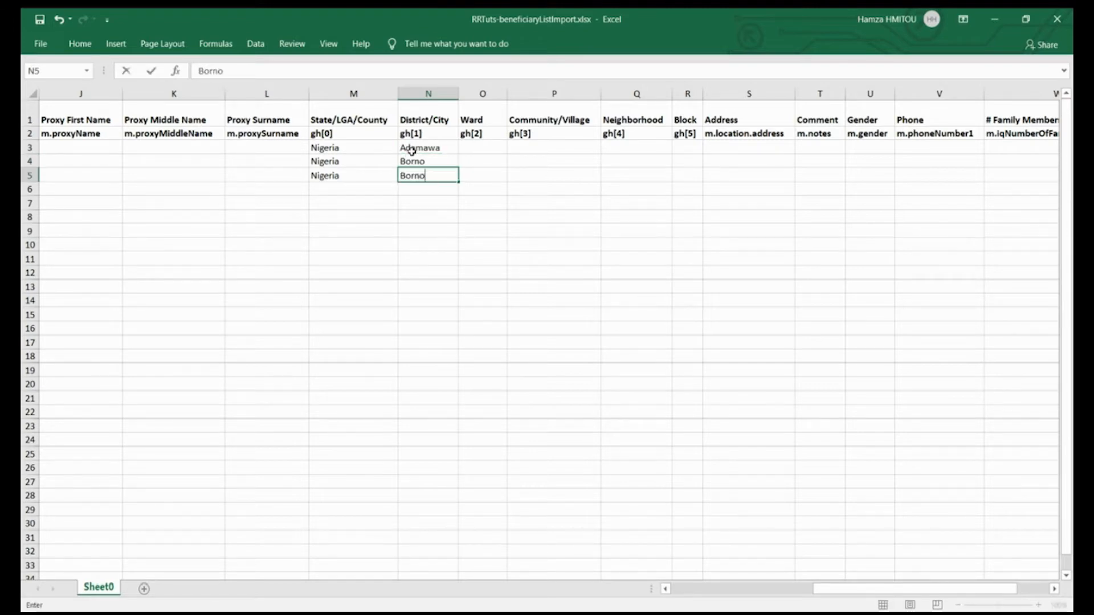
# - Fill the Ward column with Yola in O3 and Maiduguri in O4 and O5
pyautogui.click(493, 147)
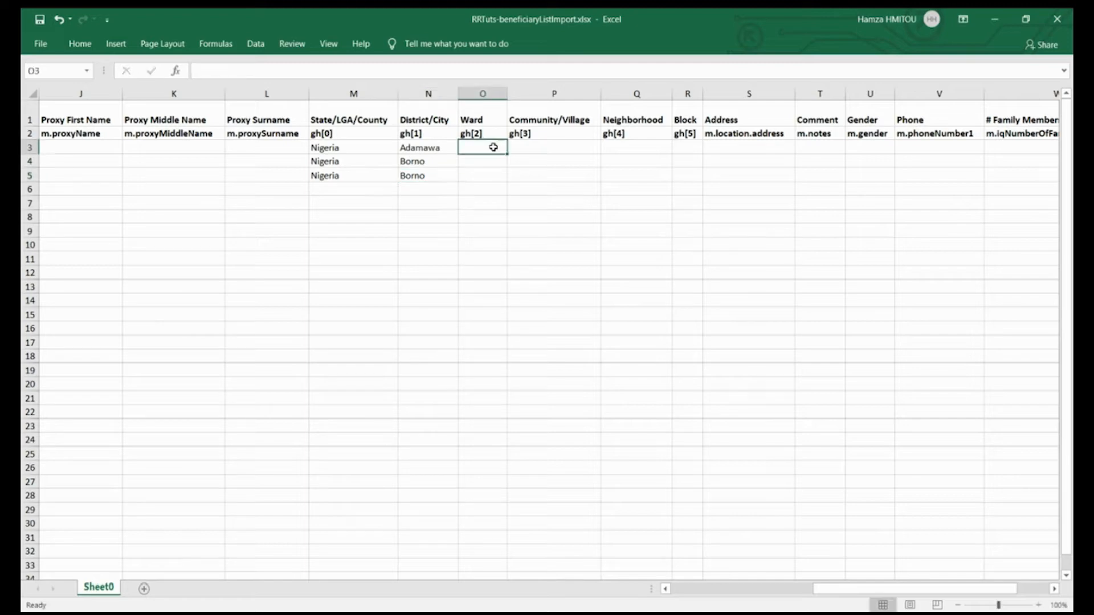
pyautogui.write('Yola')
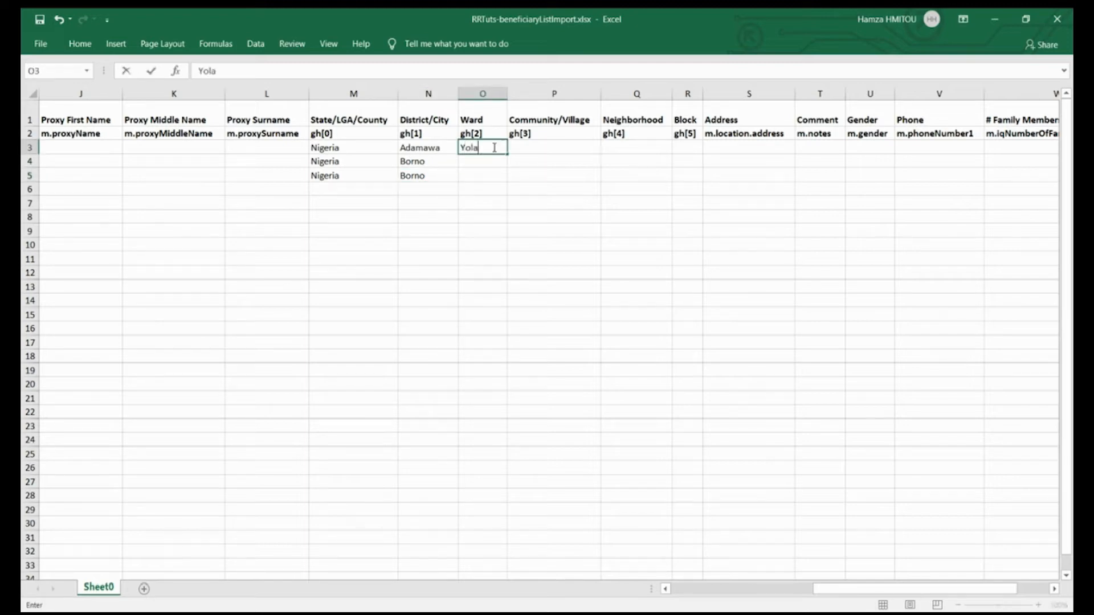
pyautogui.click(477, 161)
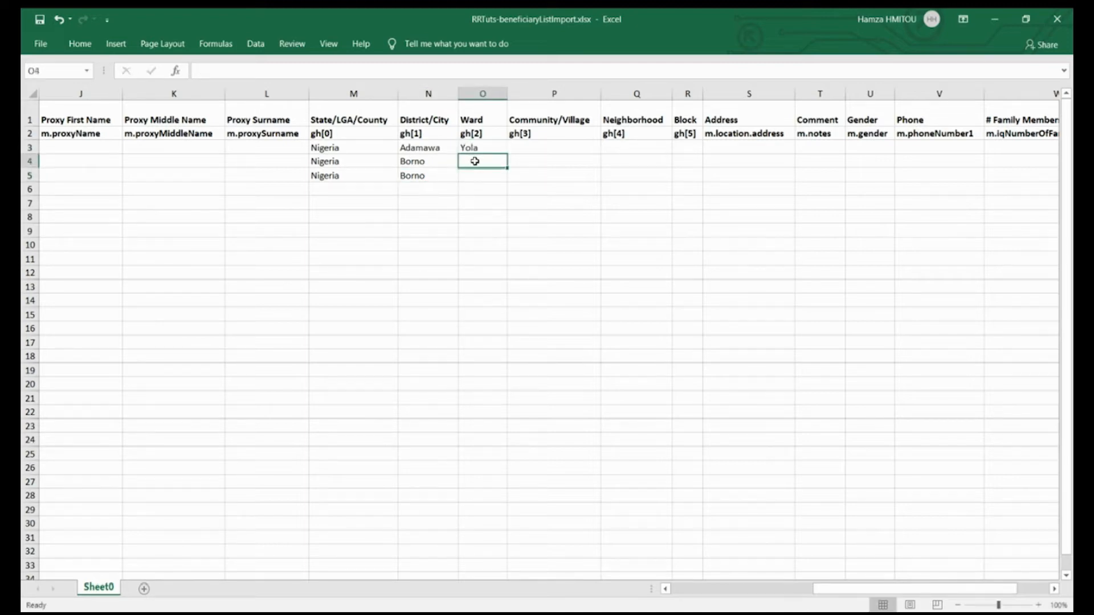
pyautogui.write('Maiduguri')
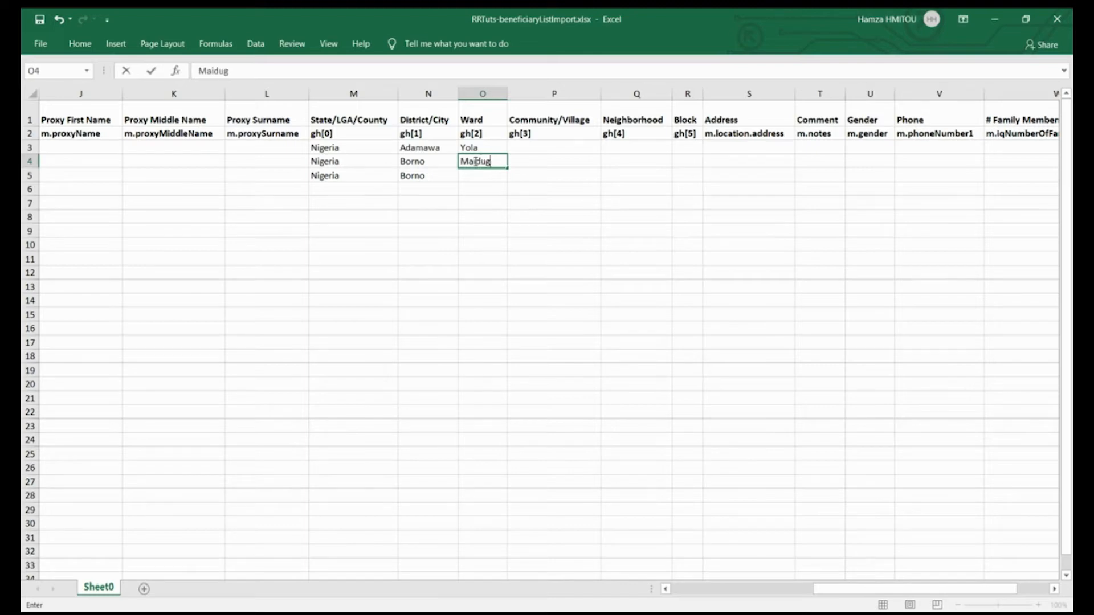
pyautogui.write('Ma')
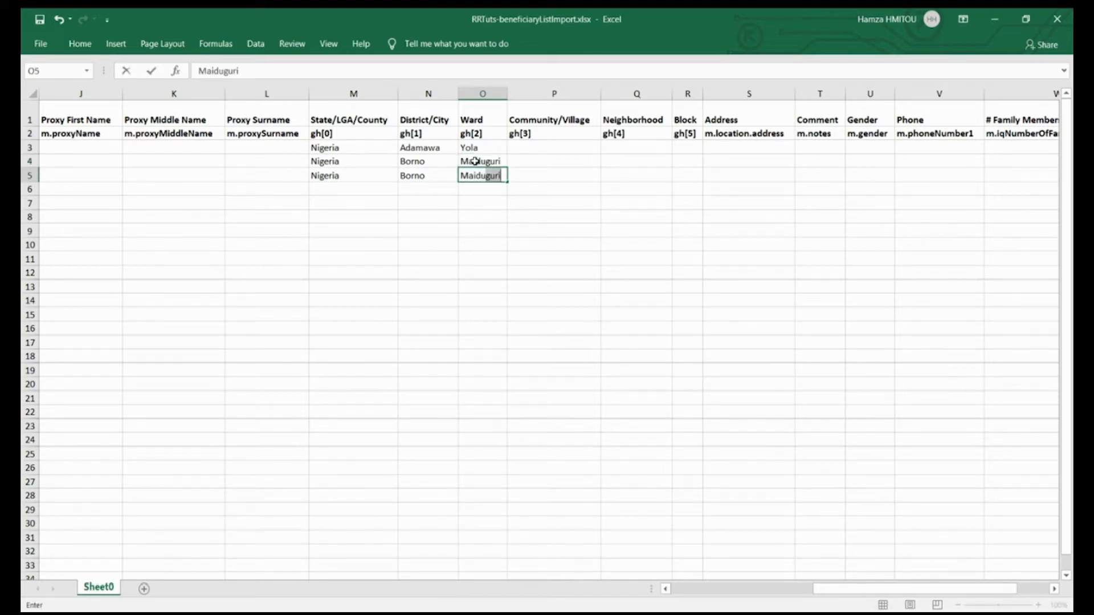
pyautogui.press('Return')
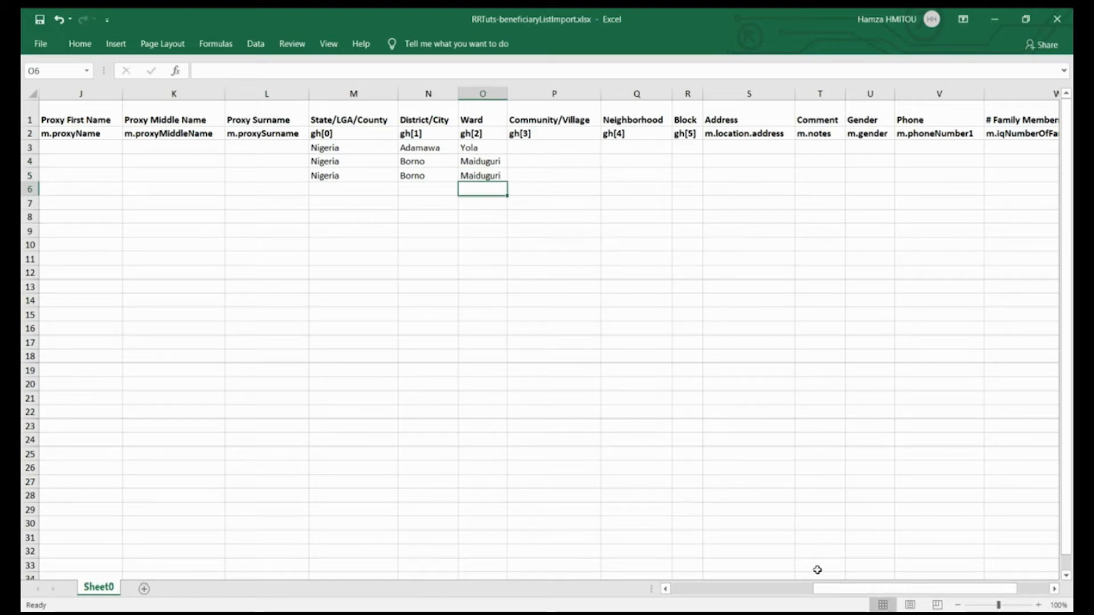
# - Fill the Gender column with Male in U3, Female in U4 and Male in U5
pyautogui.moveTo(821, 589); pyautogui.dragTo(852, 589)
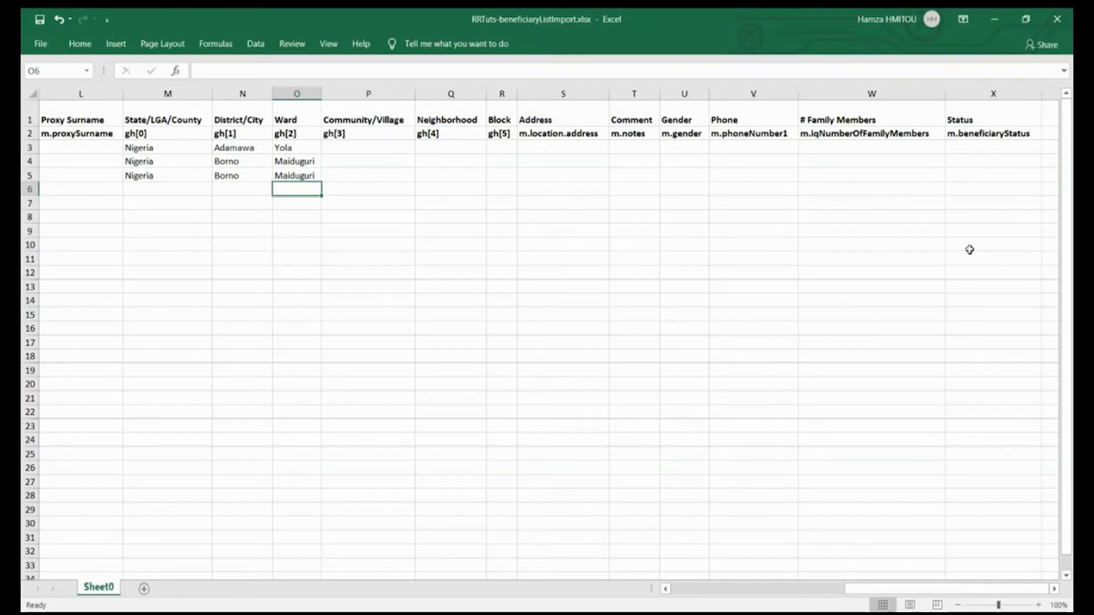
pyautogui.click(686, 149)
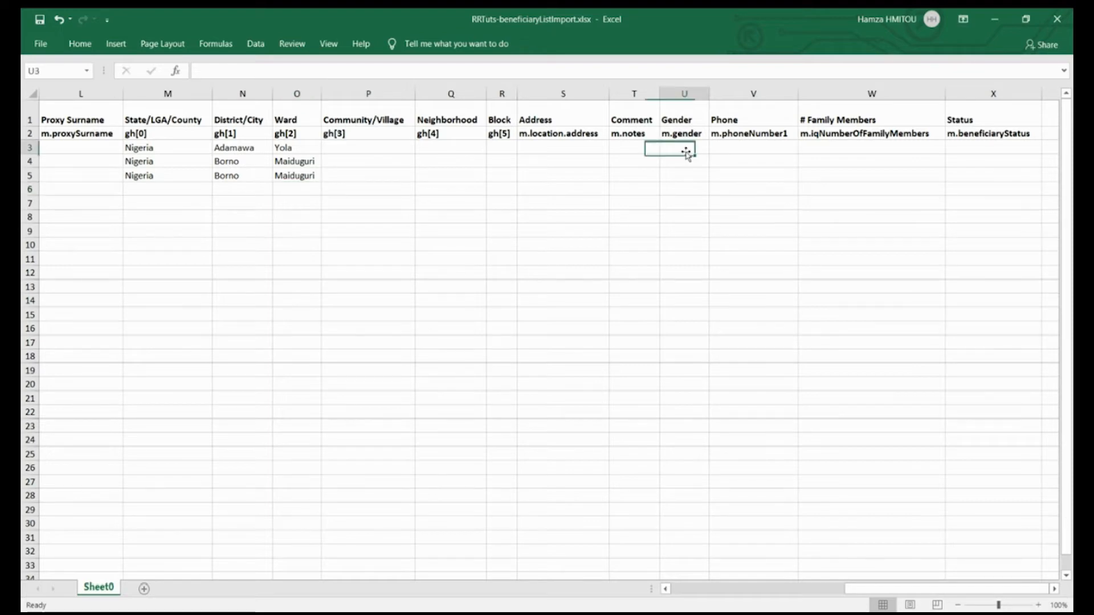
pyautogui.write('Male')
pyautogui.press('Return')
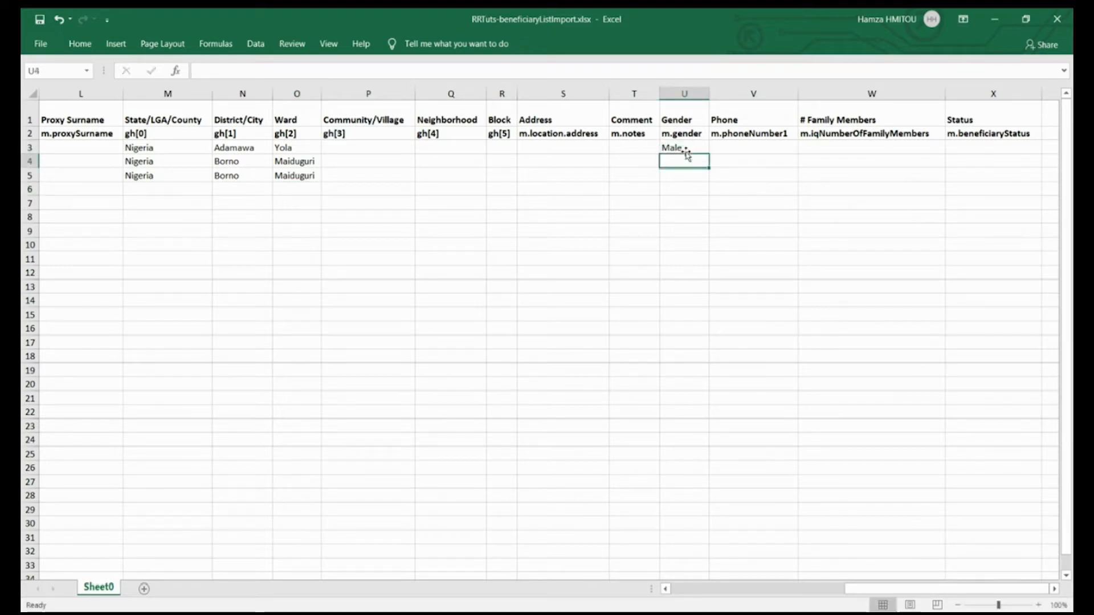
pyautogui.write('Fe')
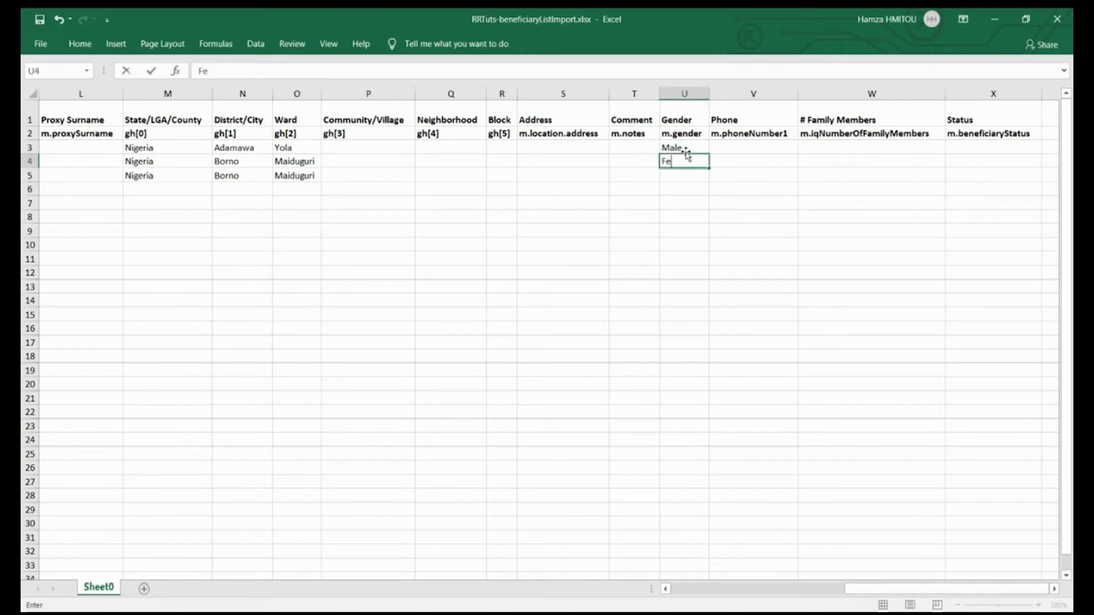
pyautogui.write('male')
pyautogui.press('Return')
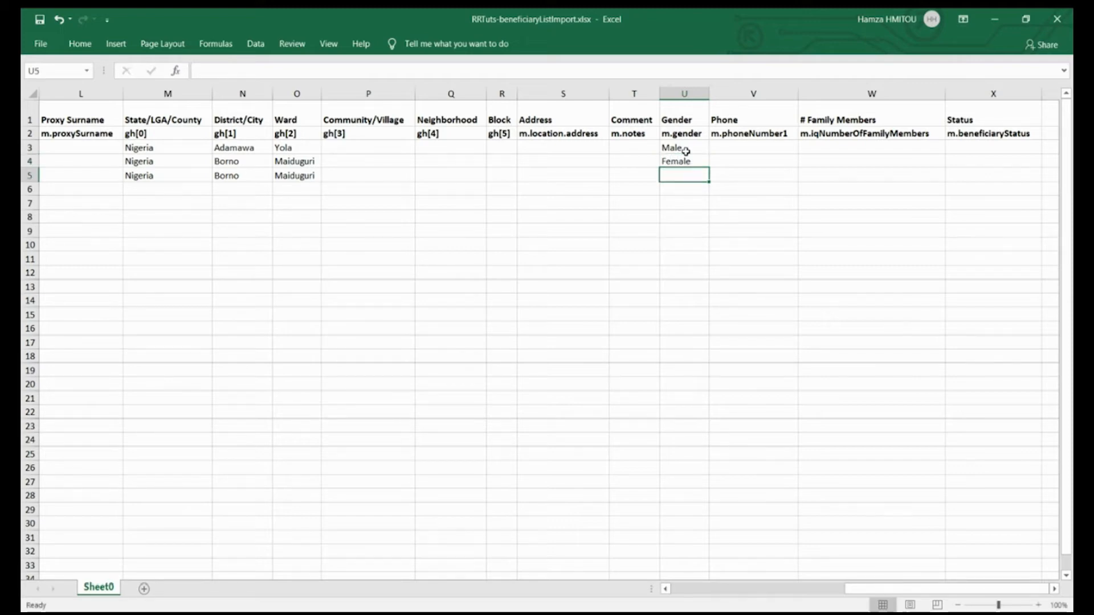
pyautogui.write('Male')
# - Enter a nine-digit phone number for each of the three beneficiaries in the Phone cells V3 to V5
pyautogui.click(740, 145)
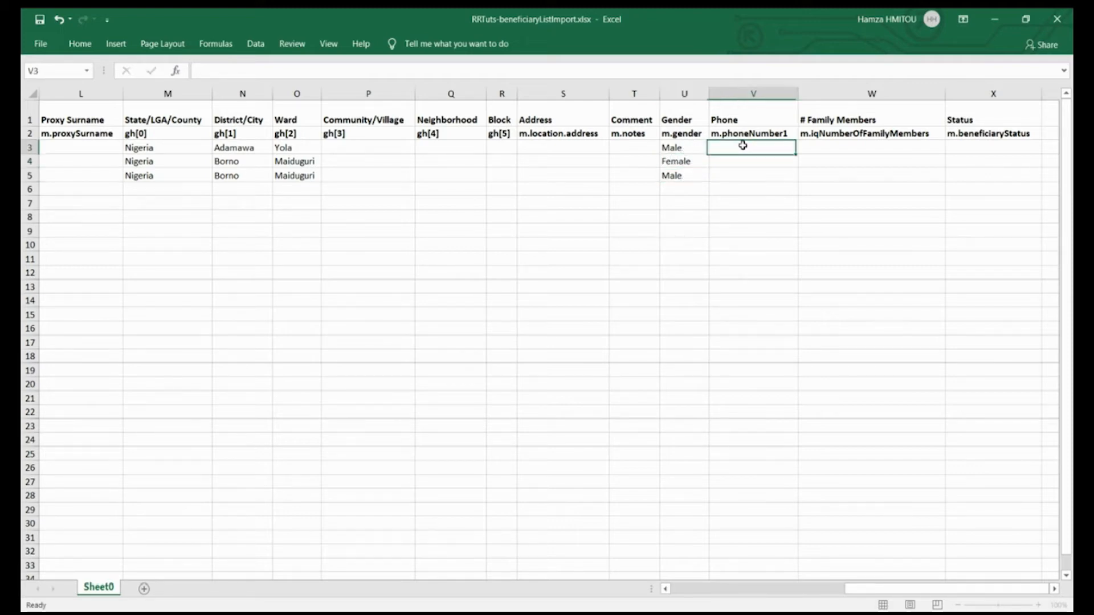
pyautogui.write('123')
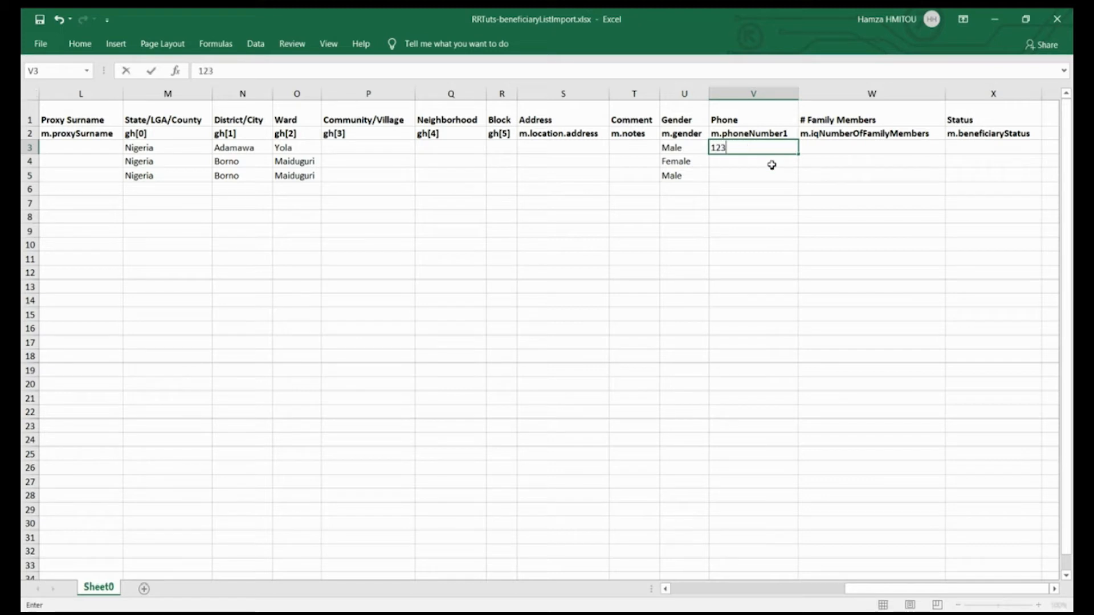
pyautogui.write('456789')
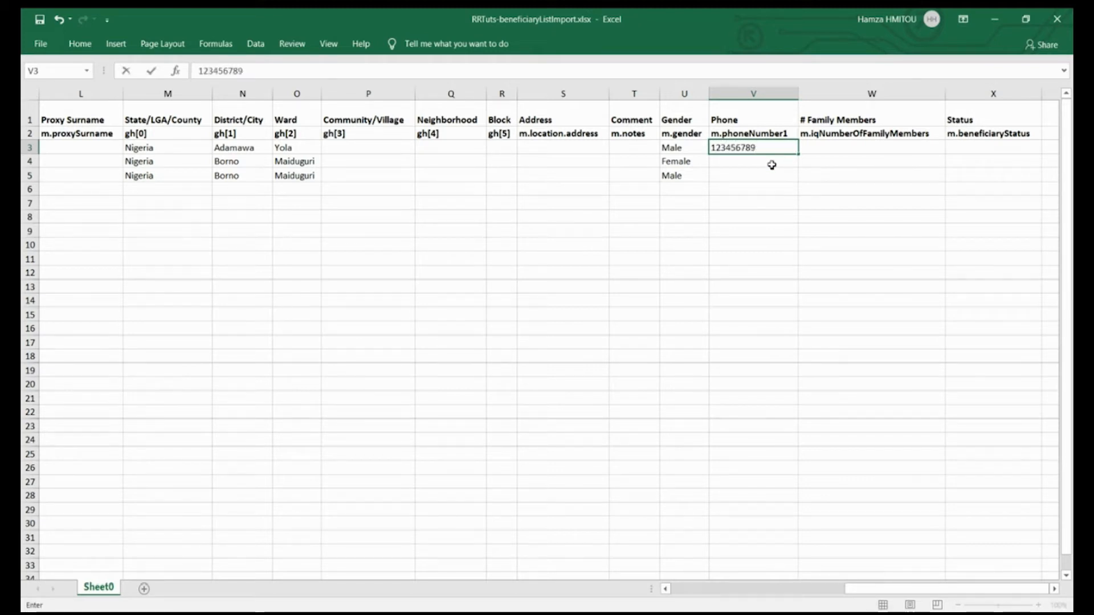
pyautogui.click(740, 165)
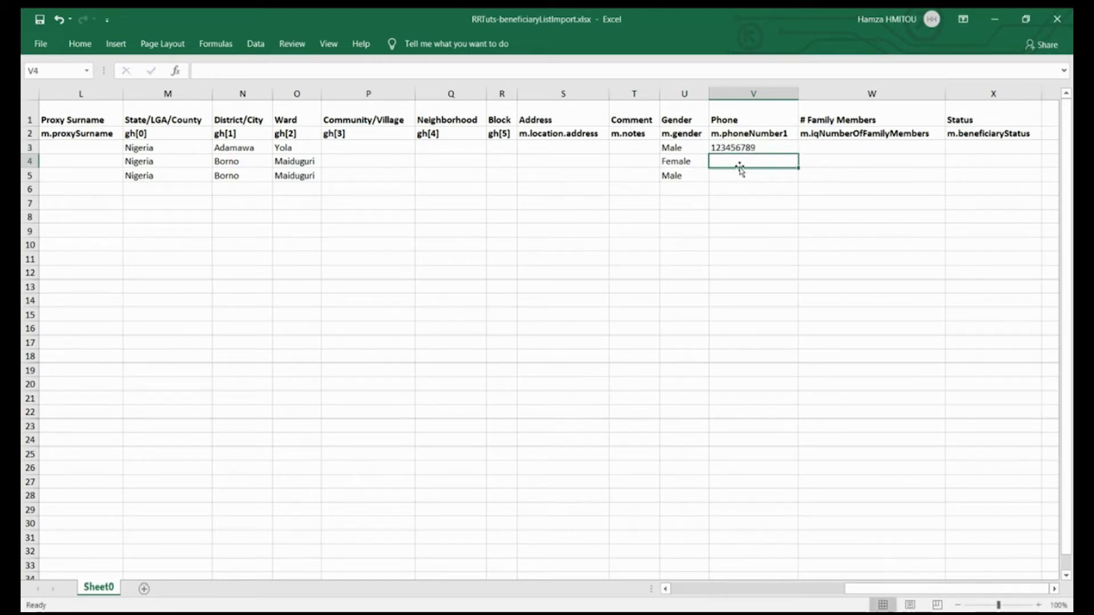
pyautogui.write('569874123')
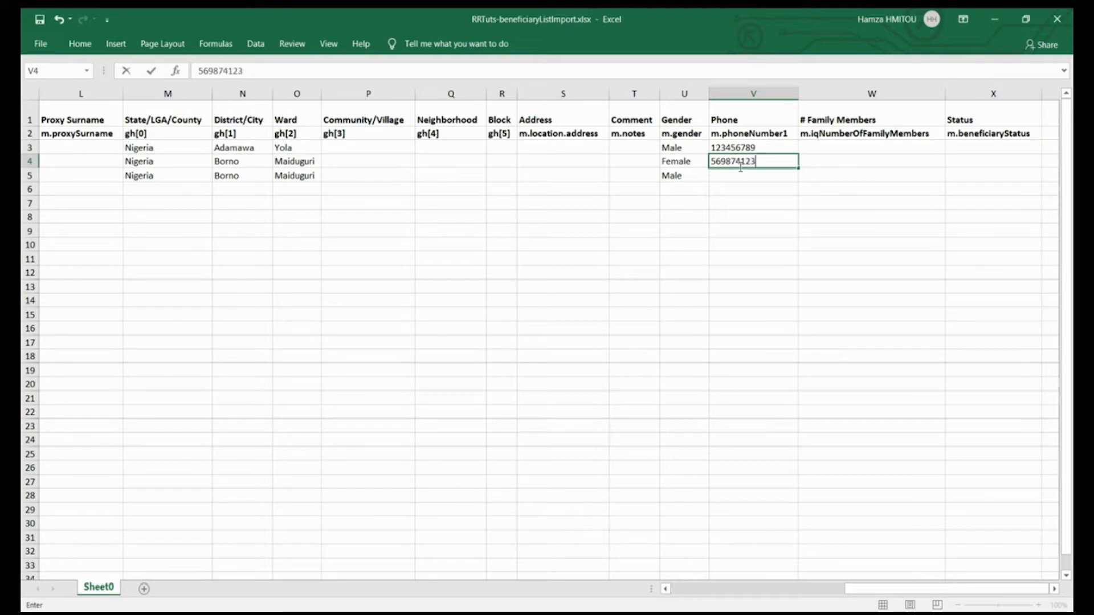
pyautogui.click(769, 178)
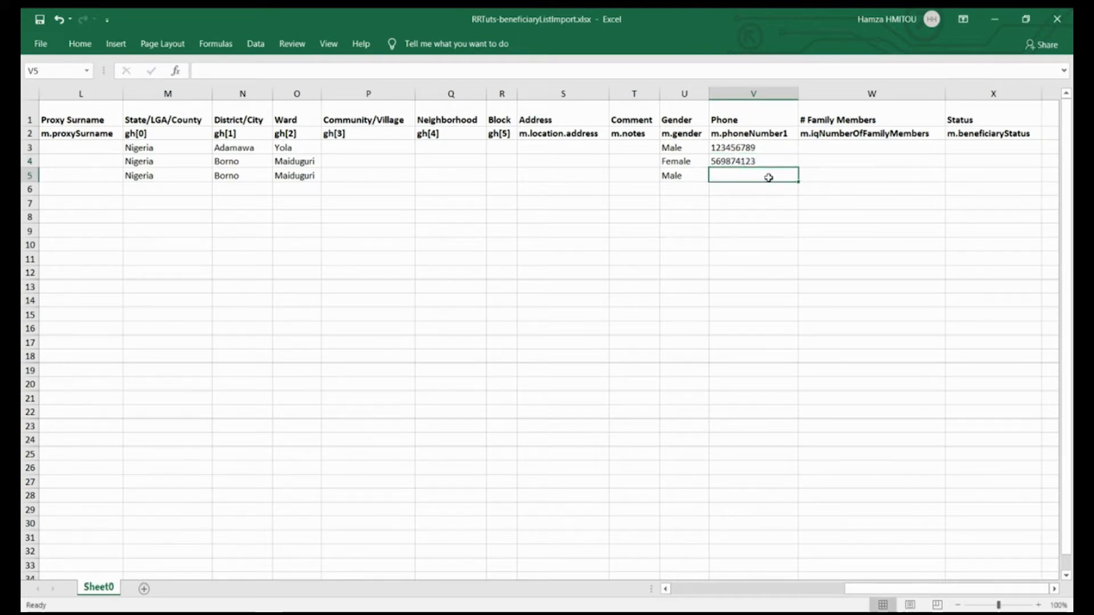
pyautogui.write('9512364')
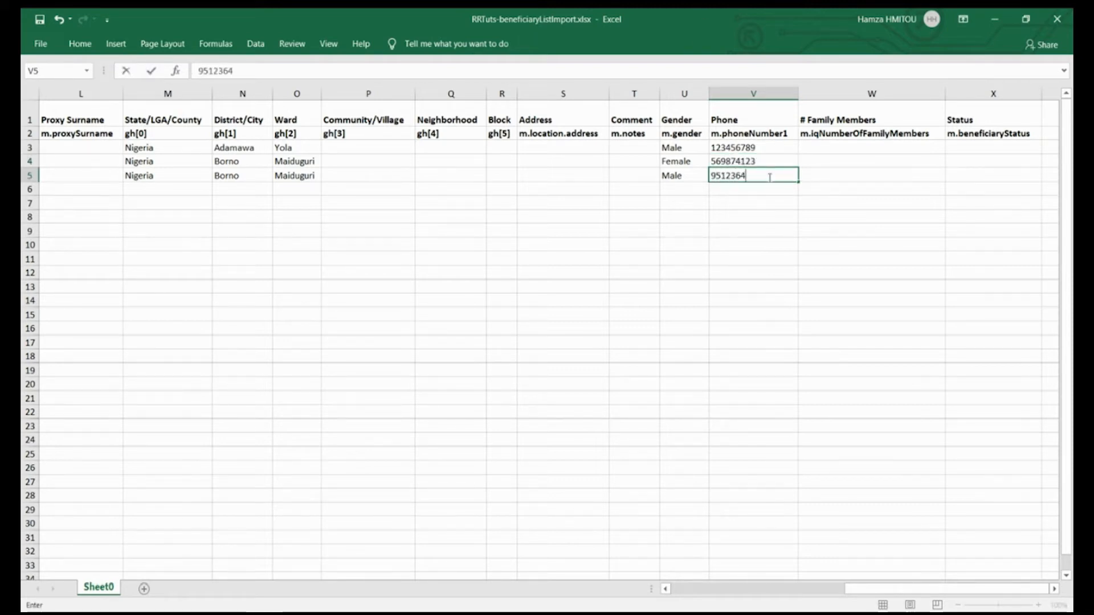
pyautogui.write('87')
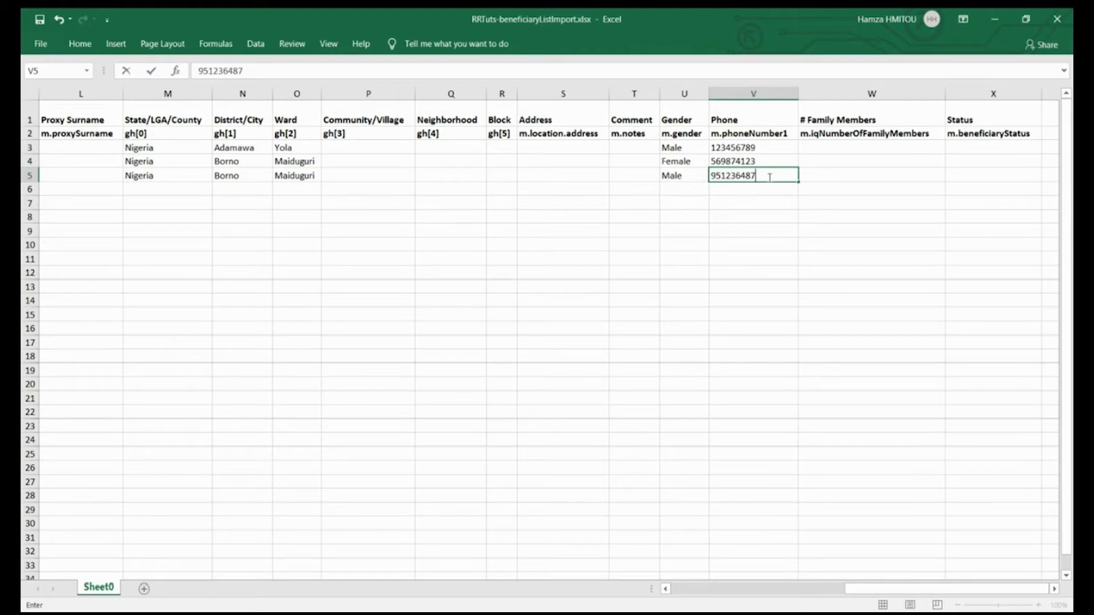
# - Set the number of family members to 9 in W3, 7 in W4 and 6 in W5
pyautogui.click(859, 151)
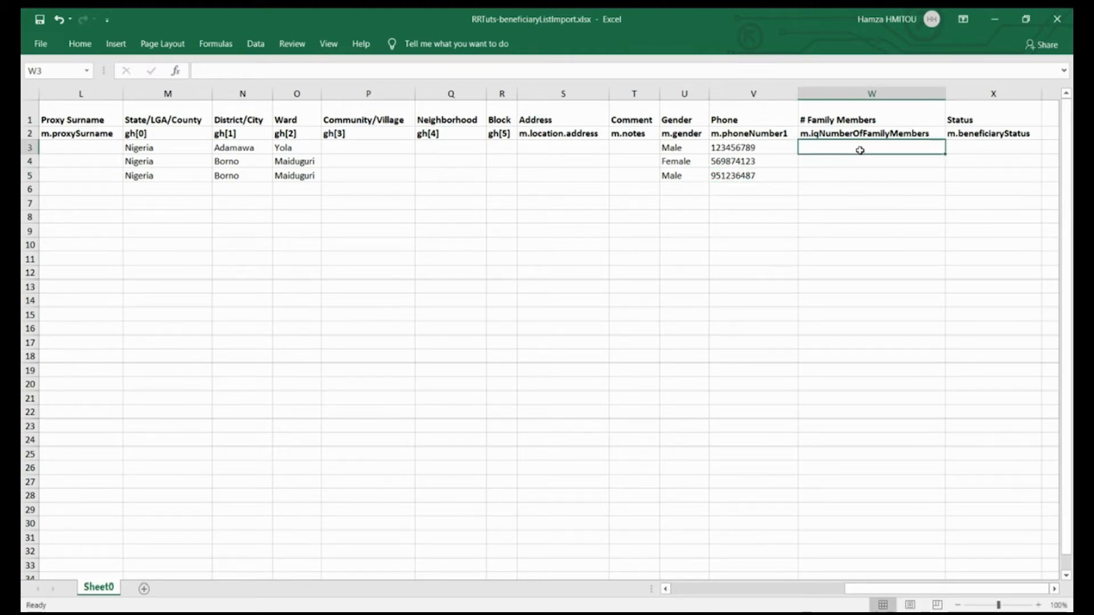
pyautogui.write('9')
pyautogui.press('Return')
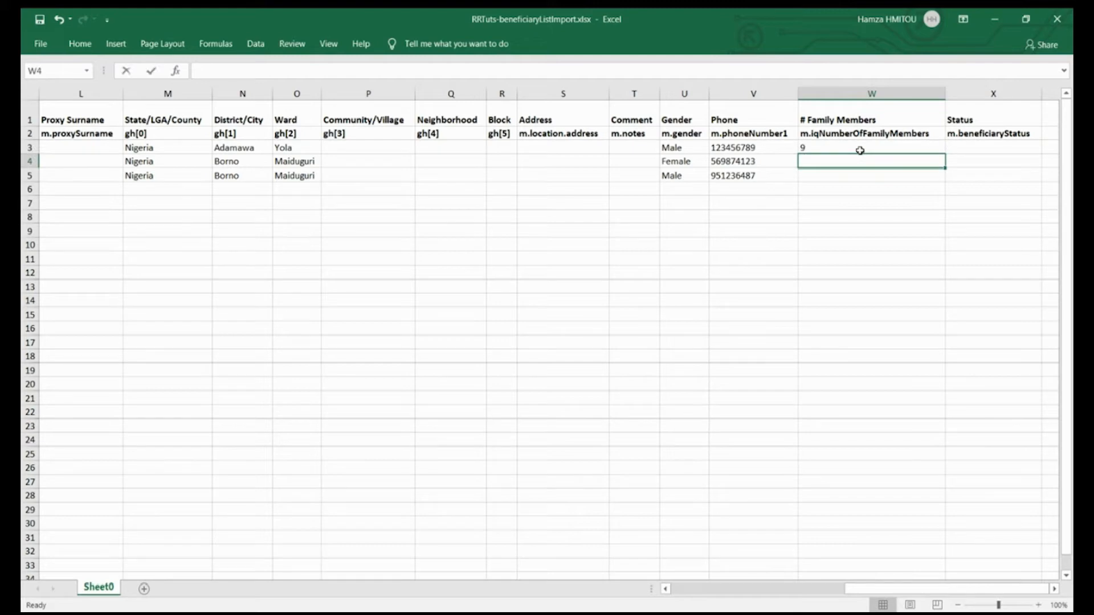
pyautogui.write('7')
pyautogui.press('Return')
pyautogui.write('6')
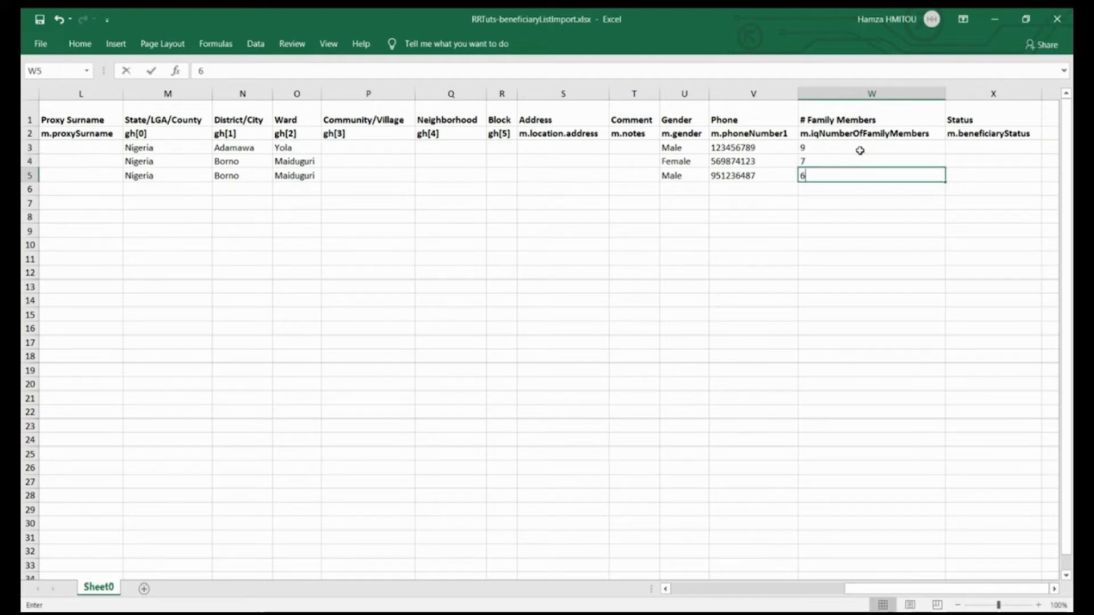
# - Enter Approved as the Status in X3 and fill it down to X5
pyautogui.click(1006, 146)
pyautogui.write('Approved')
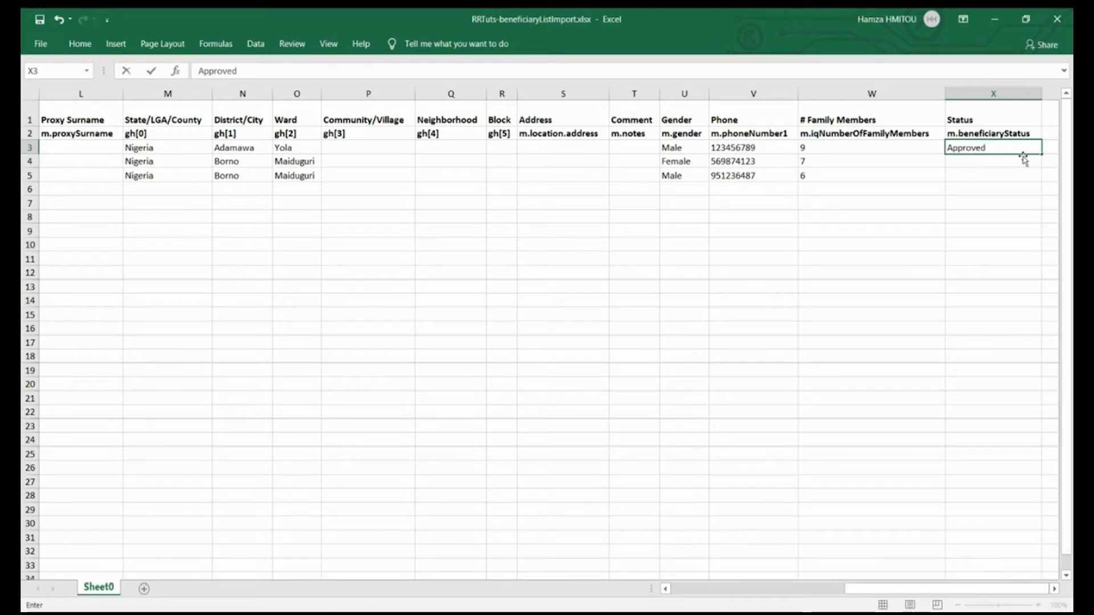
pyautogui.moveTo(1042, 154); pyautogui.dragTo(1041, 182)
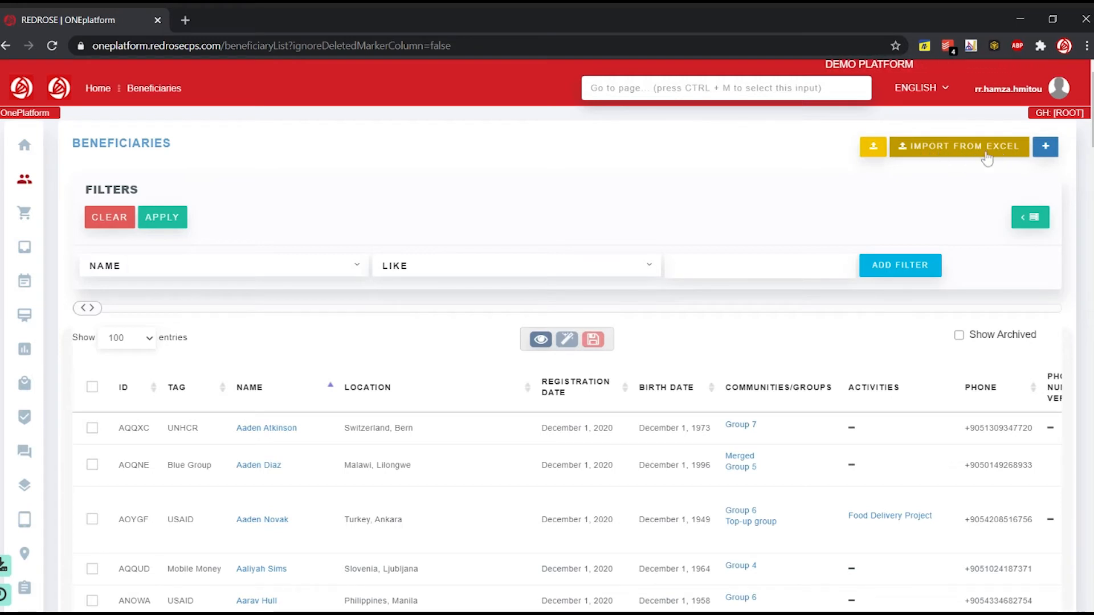
# - In ONEplatform, open the beneficiaries' Excel import and select RRTuts-beneficiaryListImport.xlsx from the Desktop as the file
pyautogui.click(987, 158)
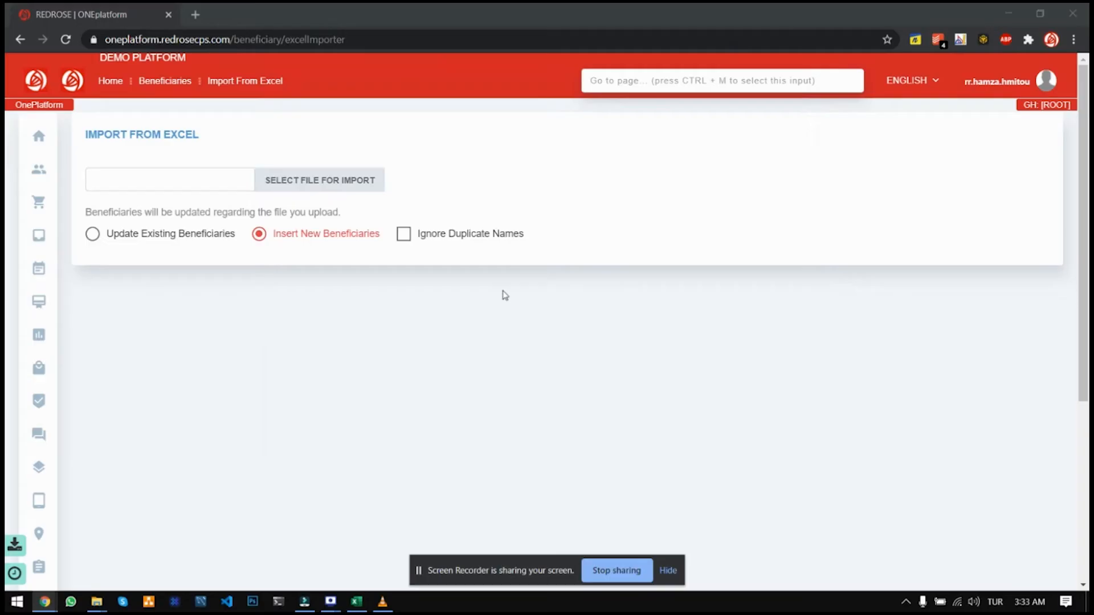
pyautogui.click(329, 186)
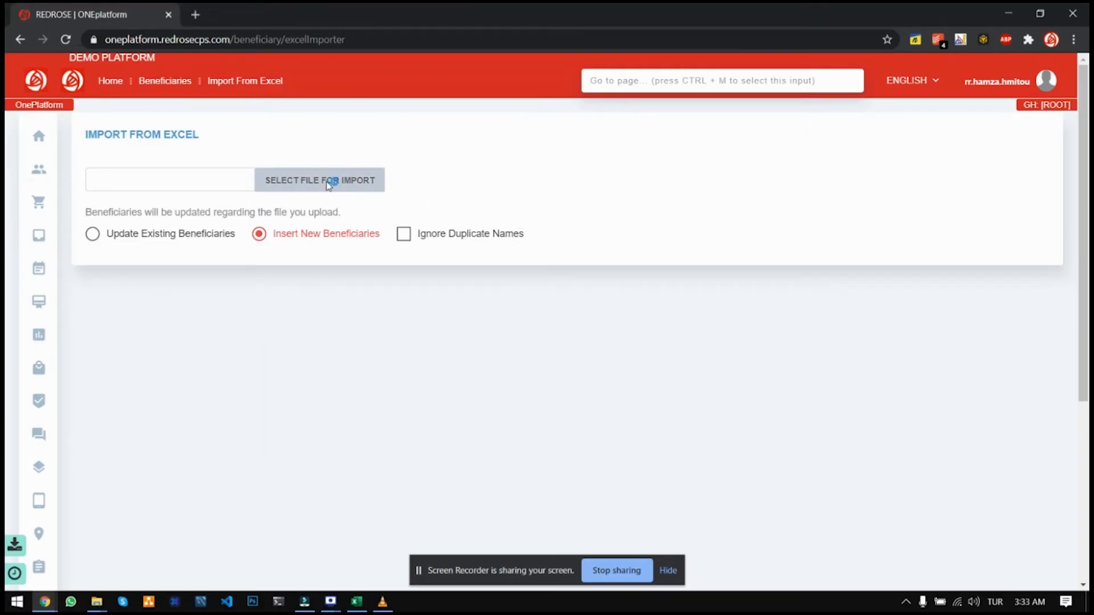
pyautogui.click(329, 186)
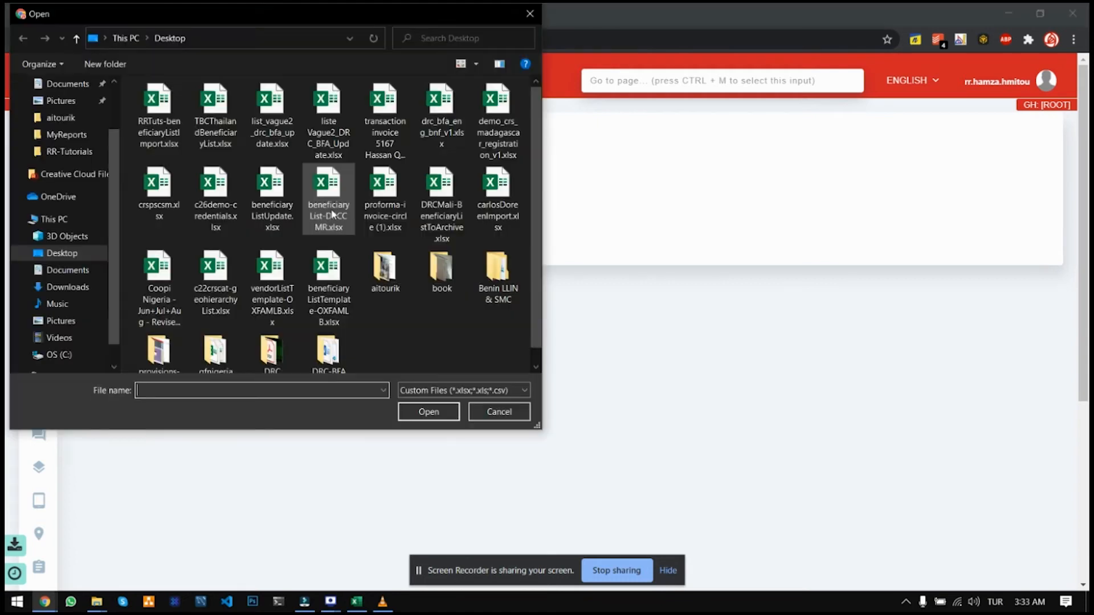
pyautogui.doubleClick(158, 116)
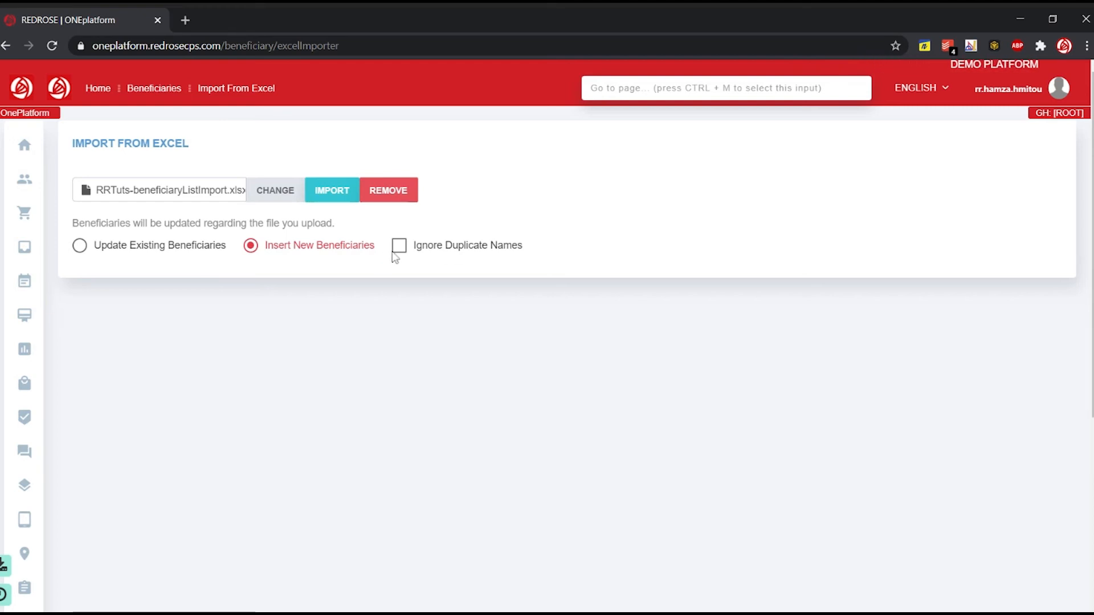
# - Import the selected file as new beneficiaries with Ignore Duplicate Names enabled, and confirm the import
pyautogui.click(399, 246)
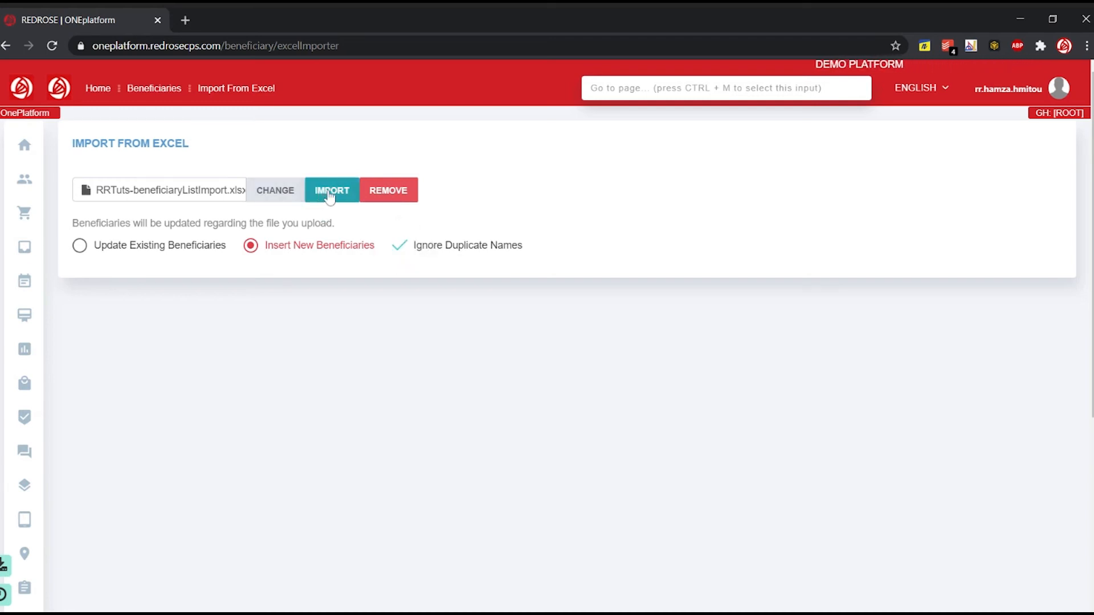
pyautogui.click(331, 194)
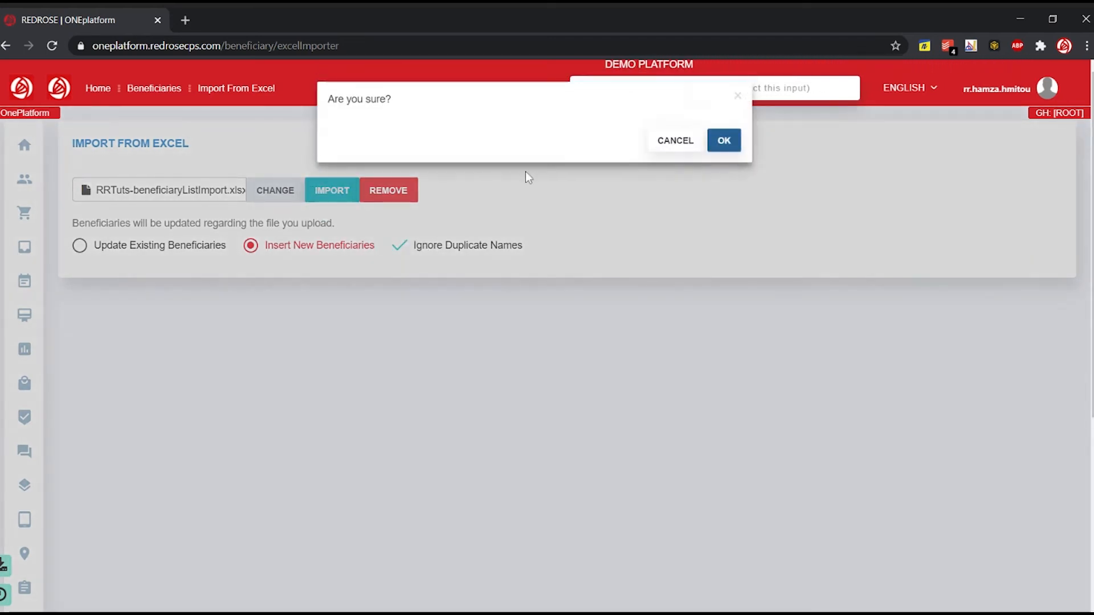
pyautogui.click(726, 141)
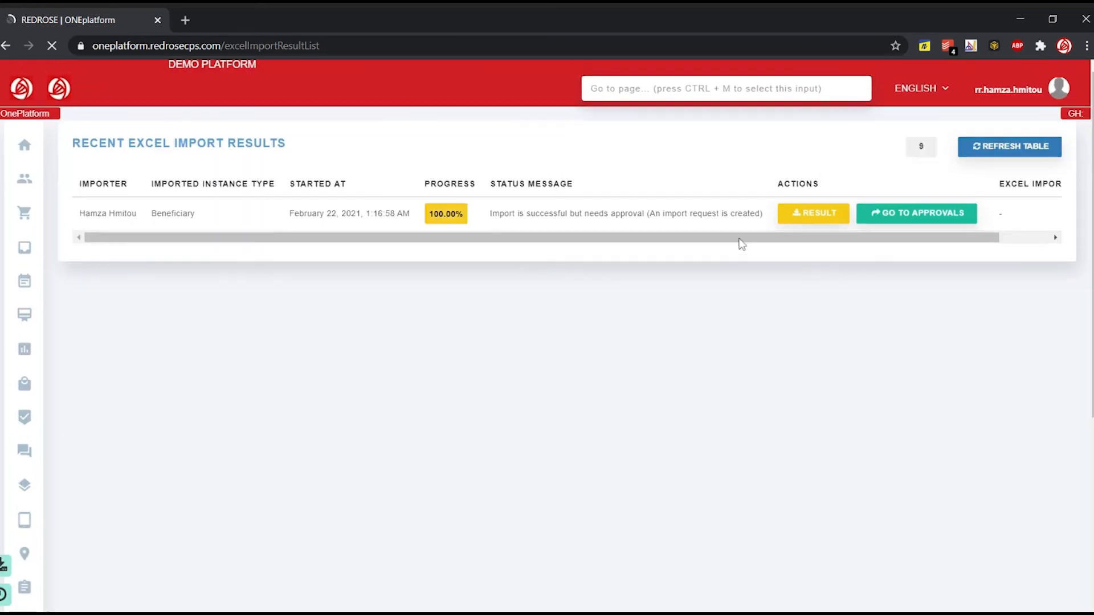
# - Open the approvals for the finished Excel import, then approve and confirm the February 22, 2021 Insert request for Nigeria
pyautogui.moveTo(489, 214); pyautogui.dragTo(765, 215)
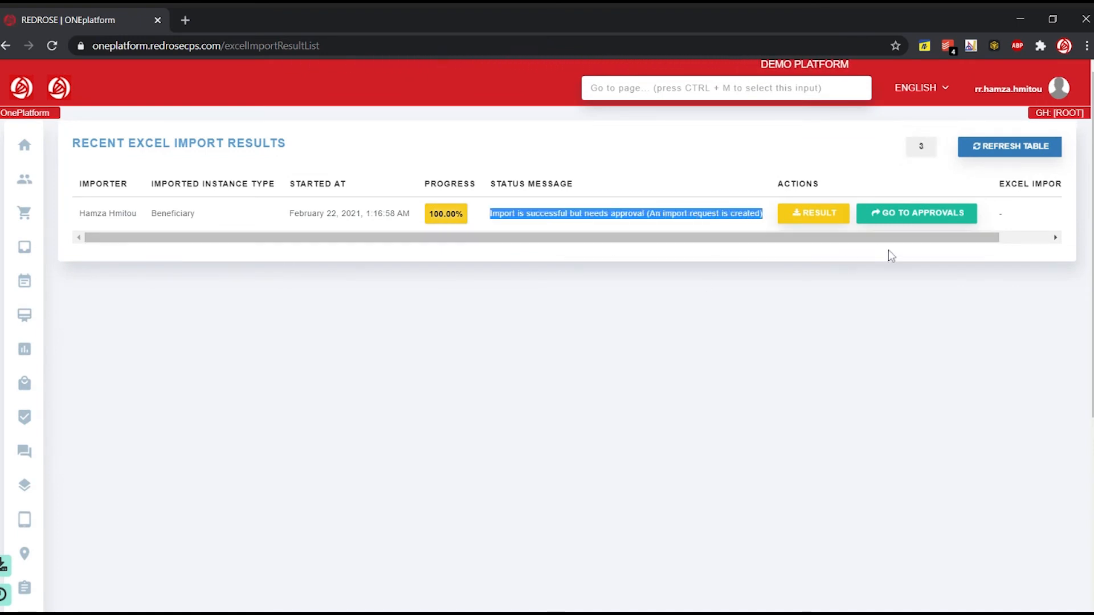
pyautogui.click(899, 217)
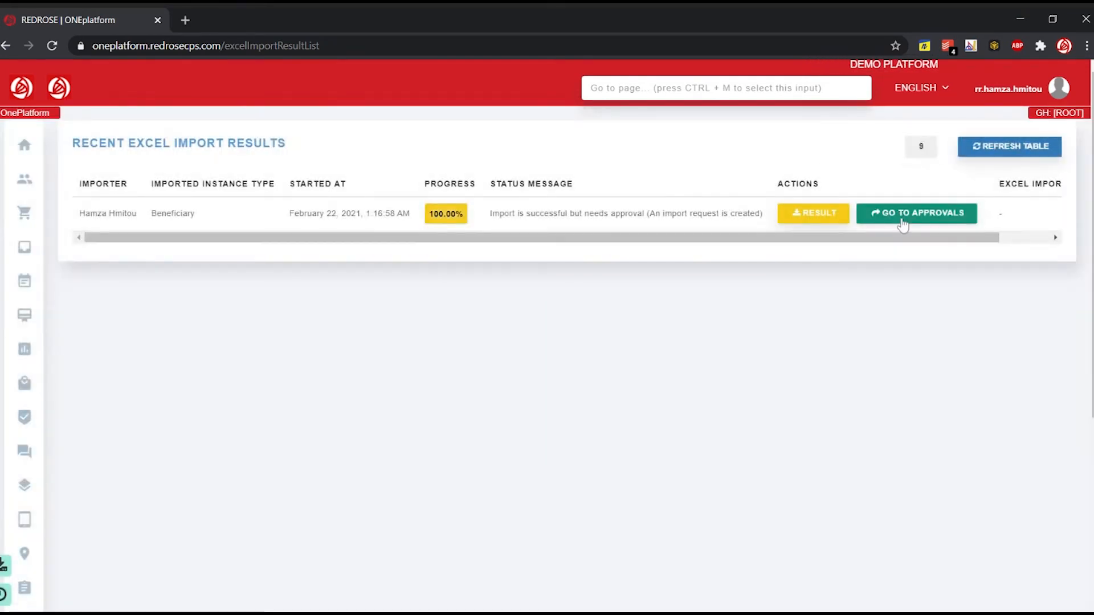
pyautogui.click(906, 222)
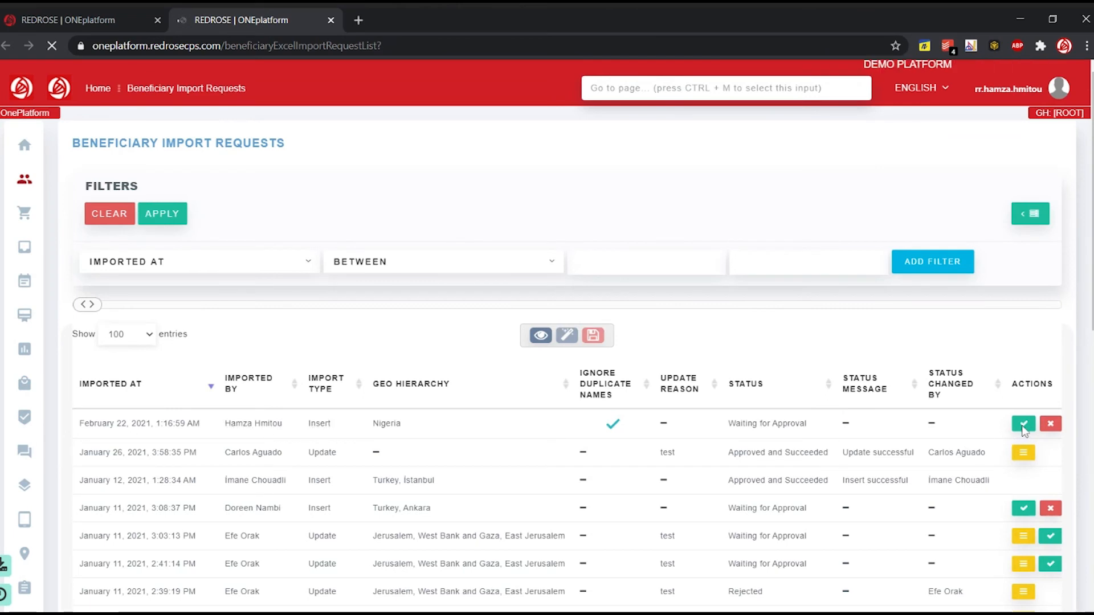
pyautogui.click(1024, 424)
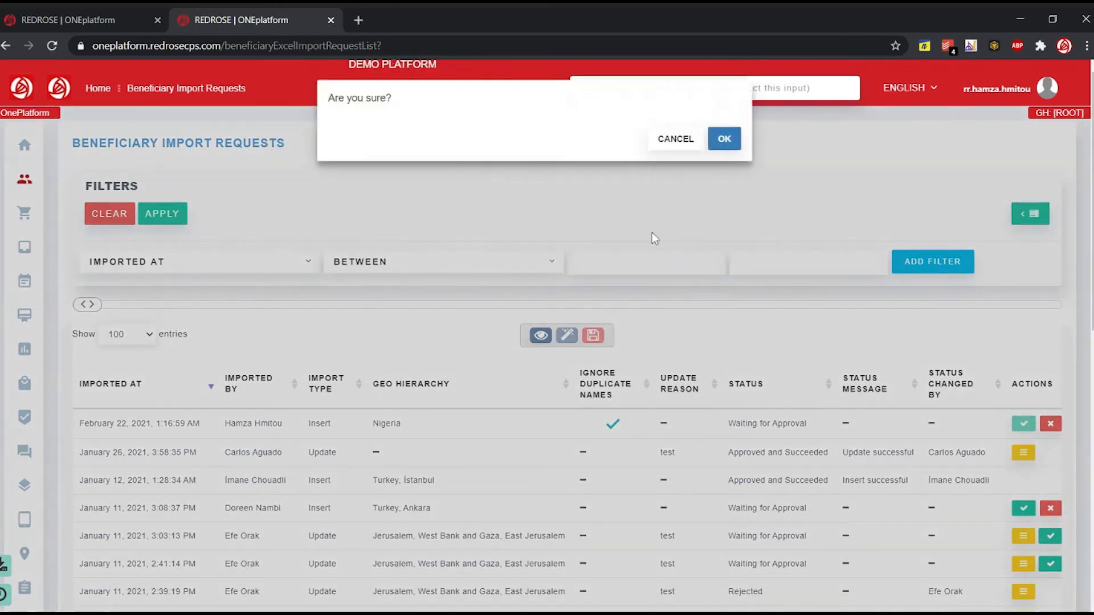
pyautogui.click(724, 139)
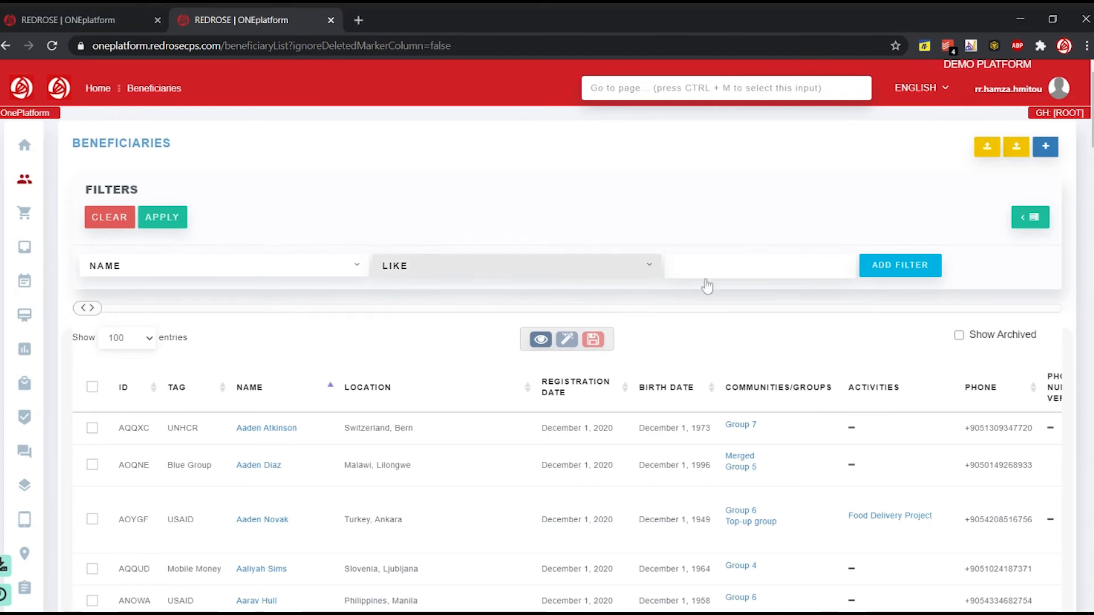
# - Filter the beneficiaries list with a Name Like condition using the full name of the newly imported beneficiary
pyautogui.click(709, 266)
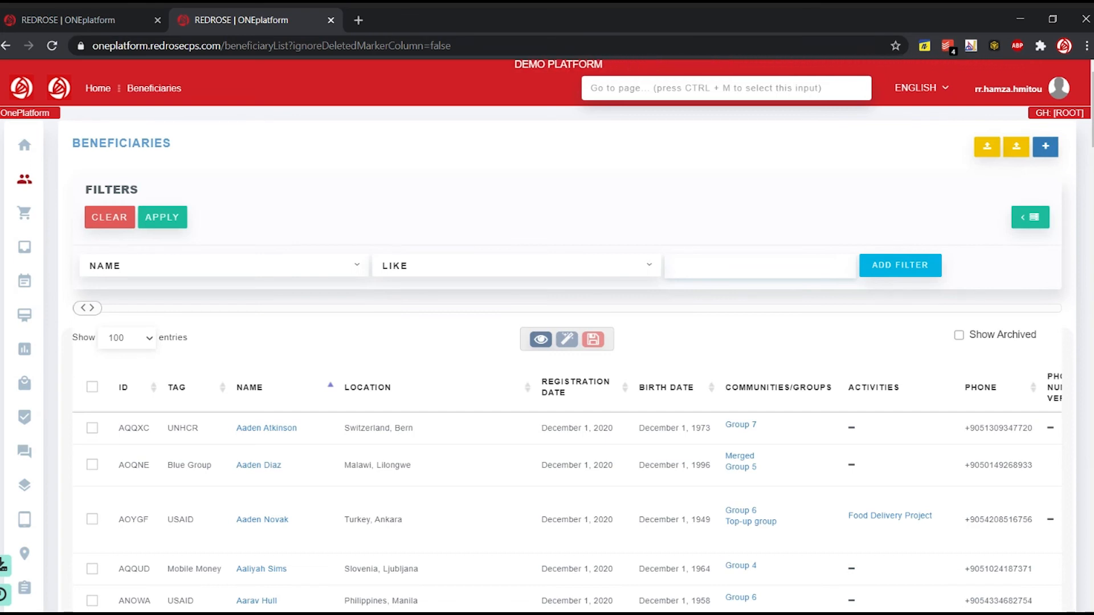
pyautogui.write('Teddy R')
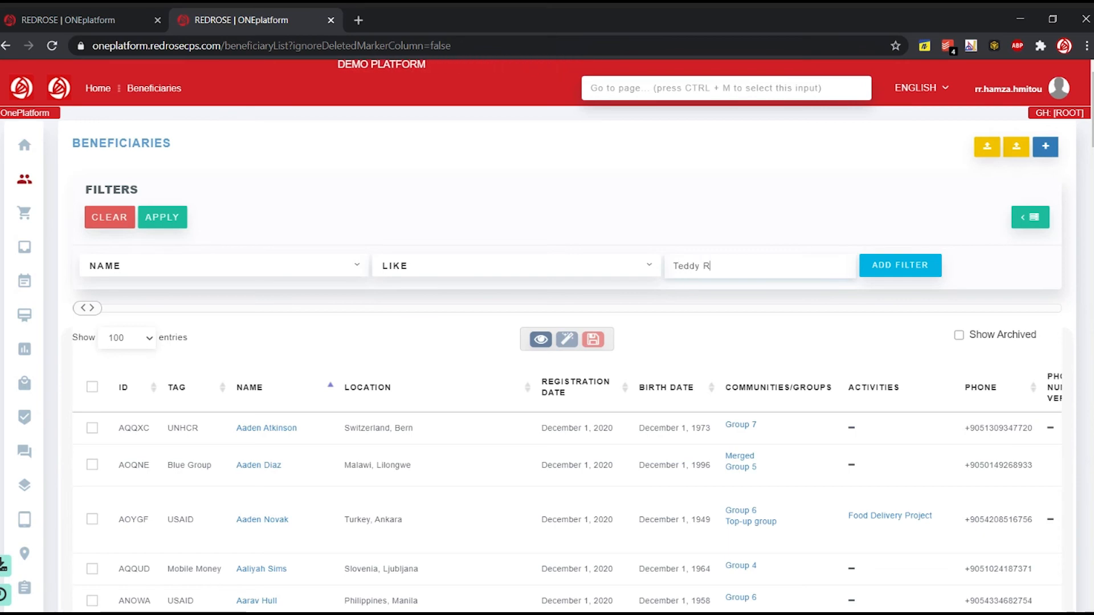
pyautogui.write('oosevelt')
pyautogui.press('Return')
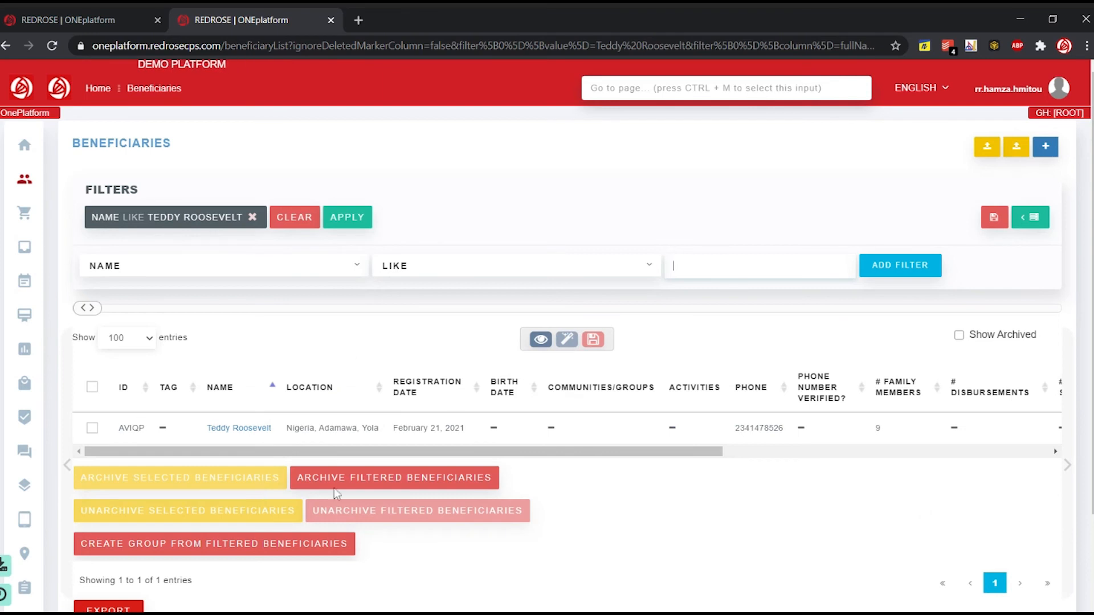
# - Open the filtered beneficiary's record and examine its details, including phone, family members, gender, status and location
pyautogui.click(254, 431)
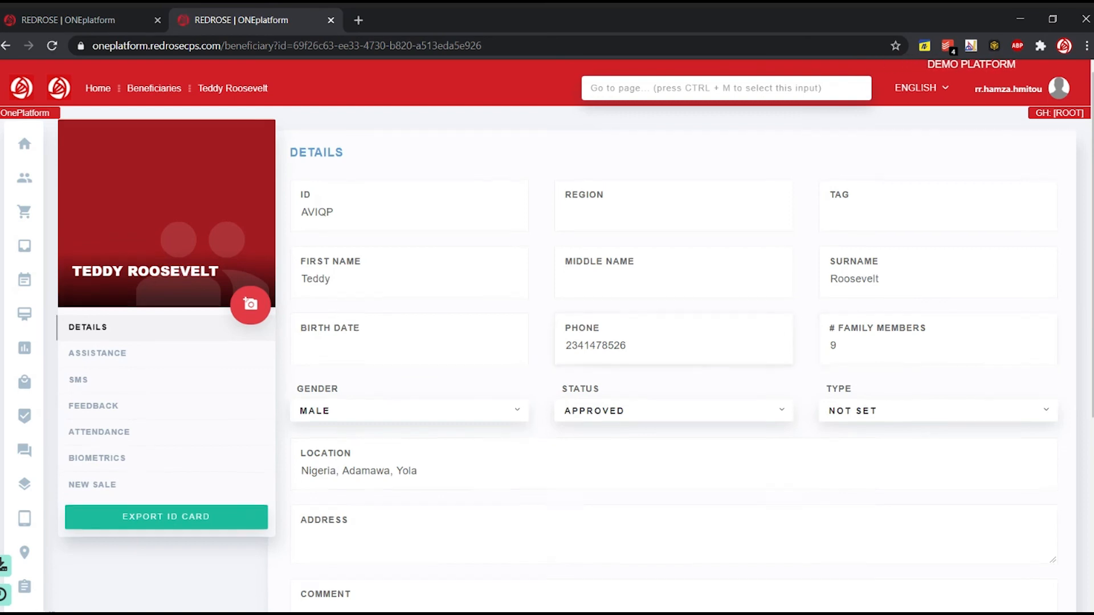
pyautogui.scroll(-3, 677, 358)
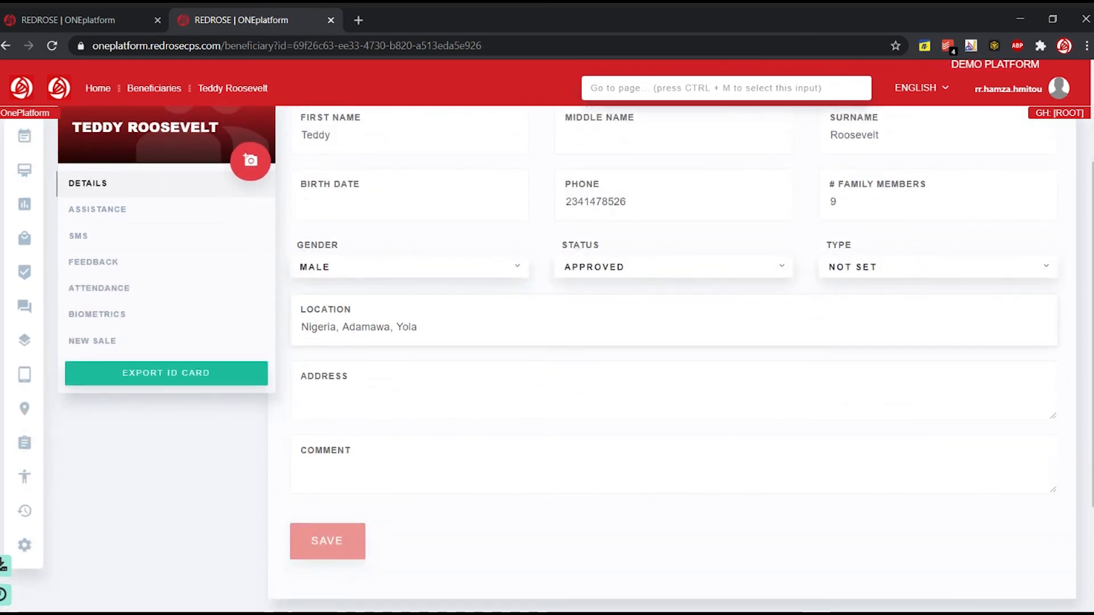
pyautogui.scroll(3, 503, 439)
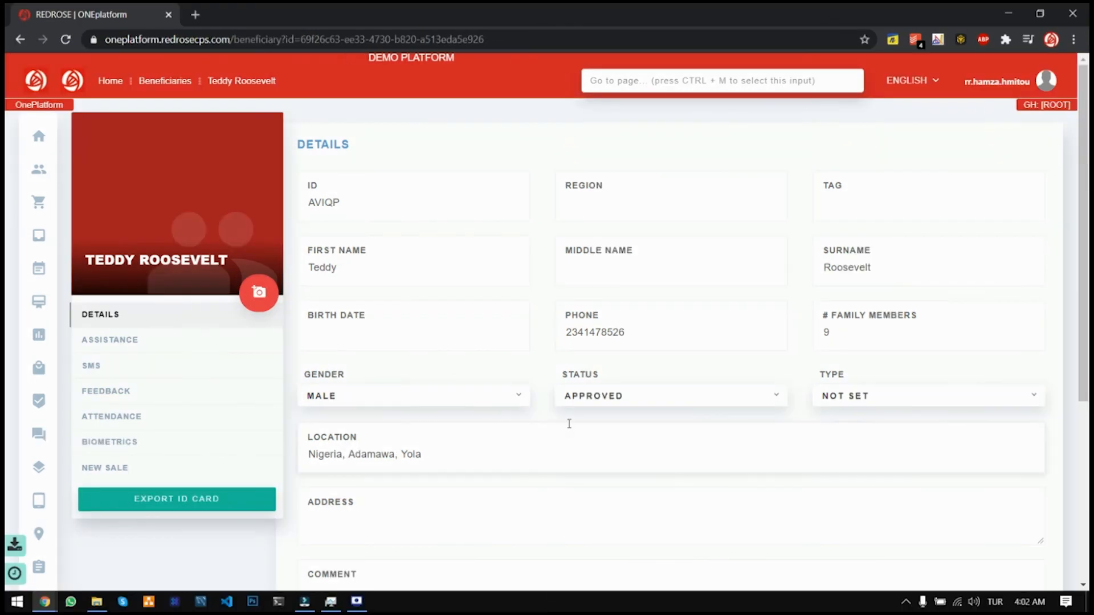
pyautogui.scroll(-1, 569, 423)
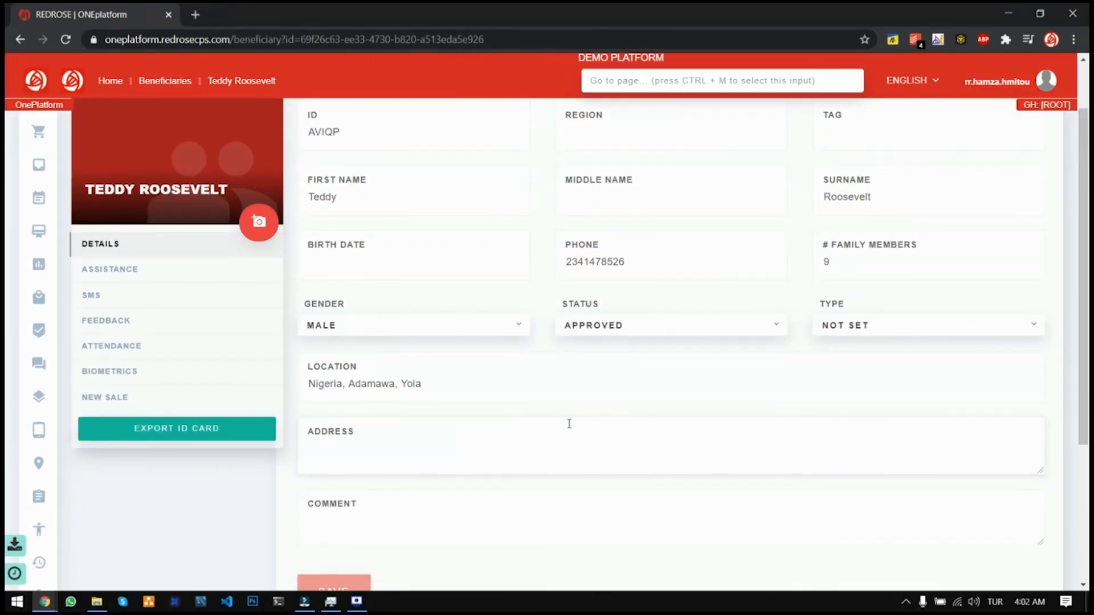
pyautogui.scroll(1, 569, 424)
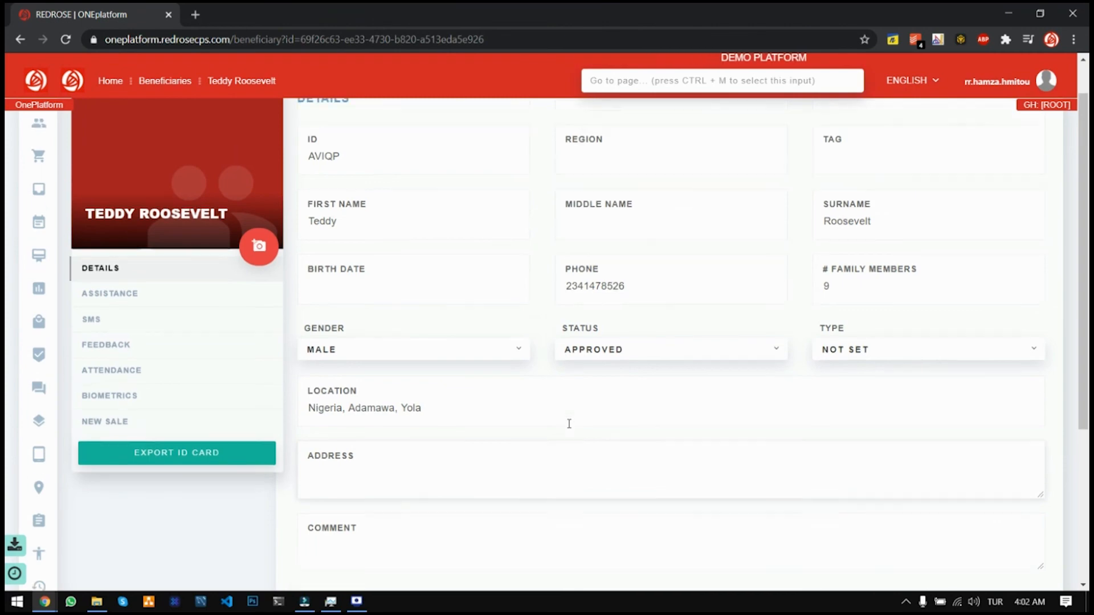